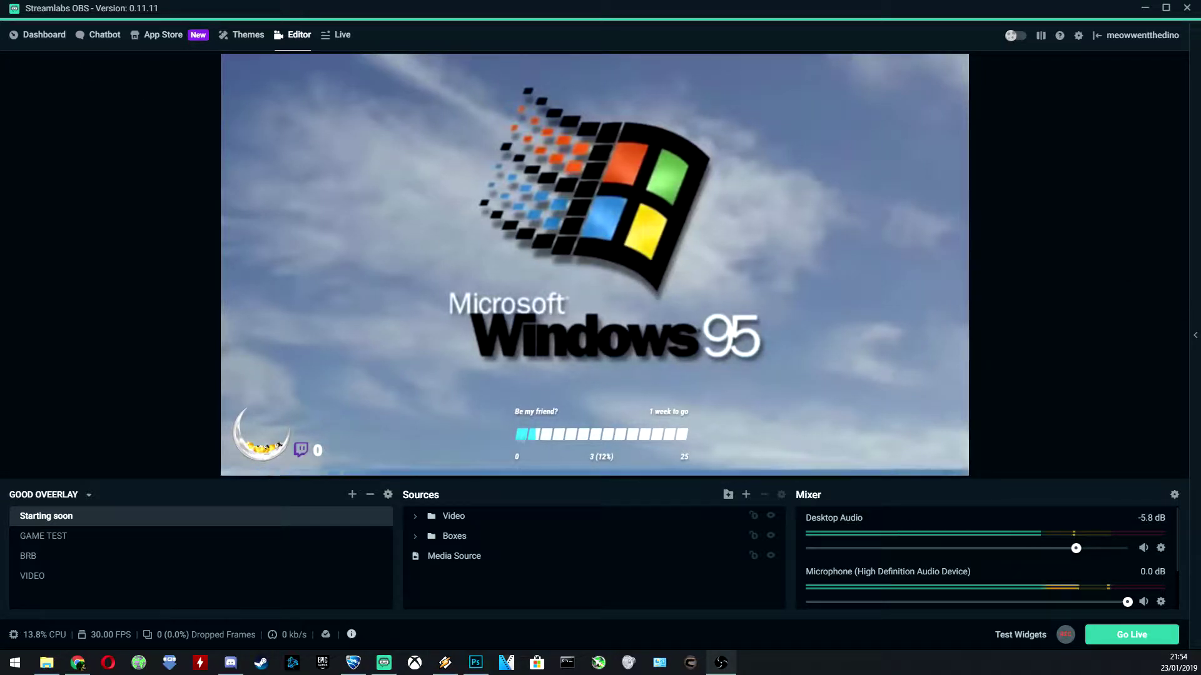
# - Show and hide the stream chat panel, then inspect the goal bar and moon follower widgets
pyautogui.click(1189, 332)
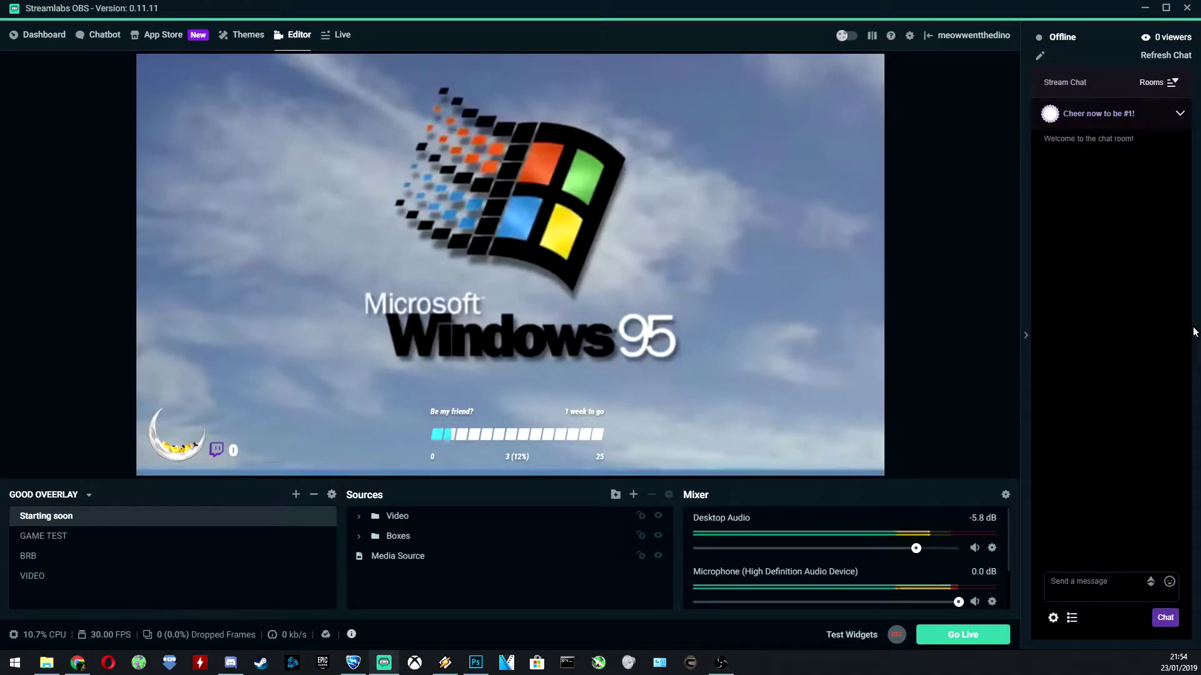
pyautogui.click(1025, 335)
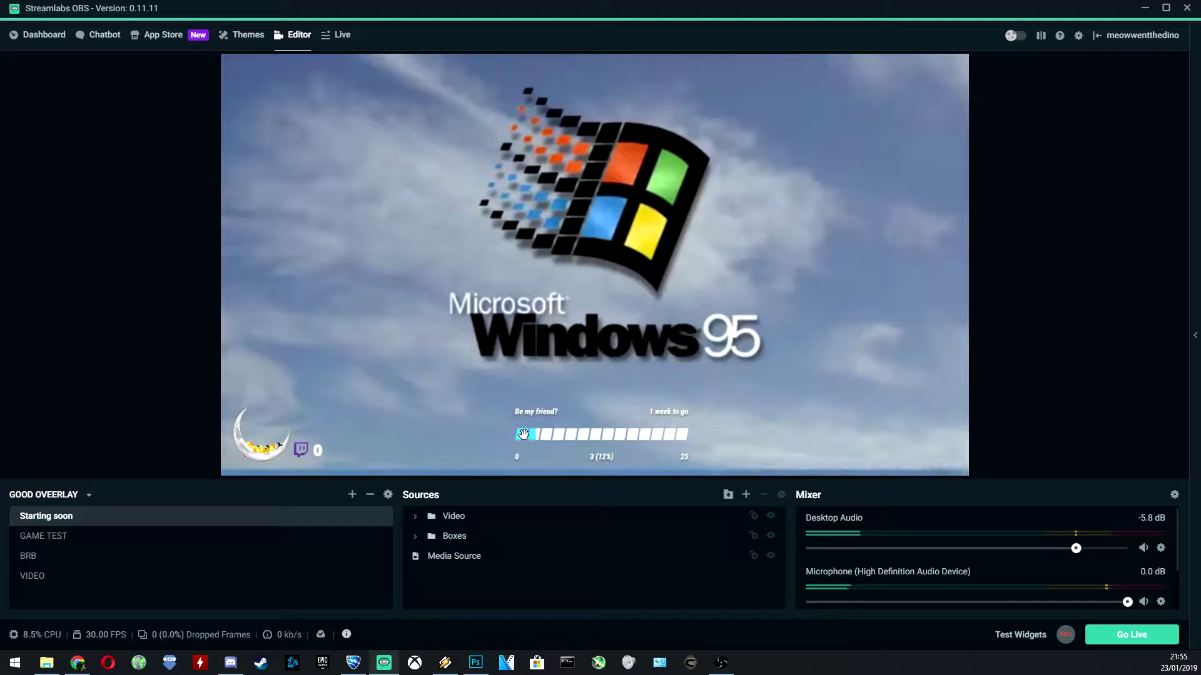
pyautogui.click(630, 453)
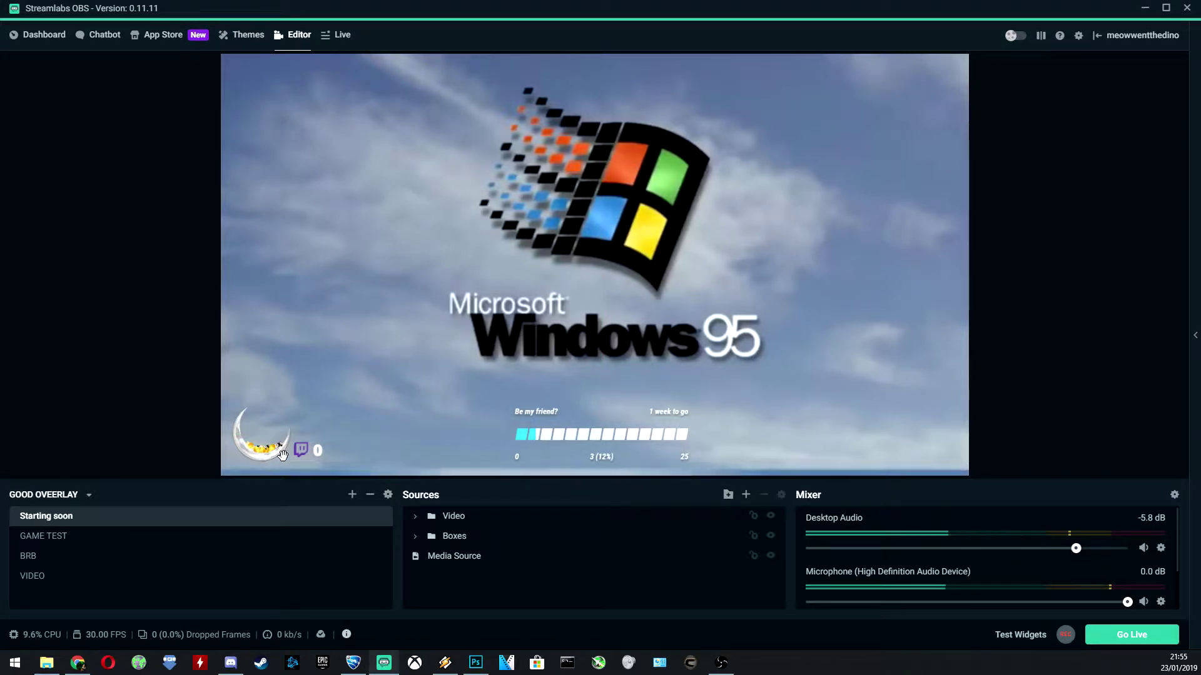
pyautogui.click(254, 445)
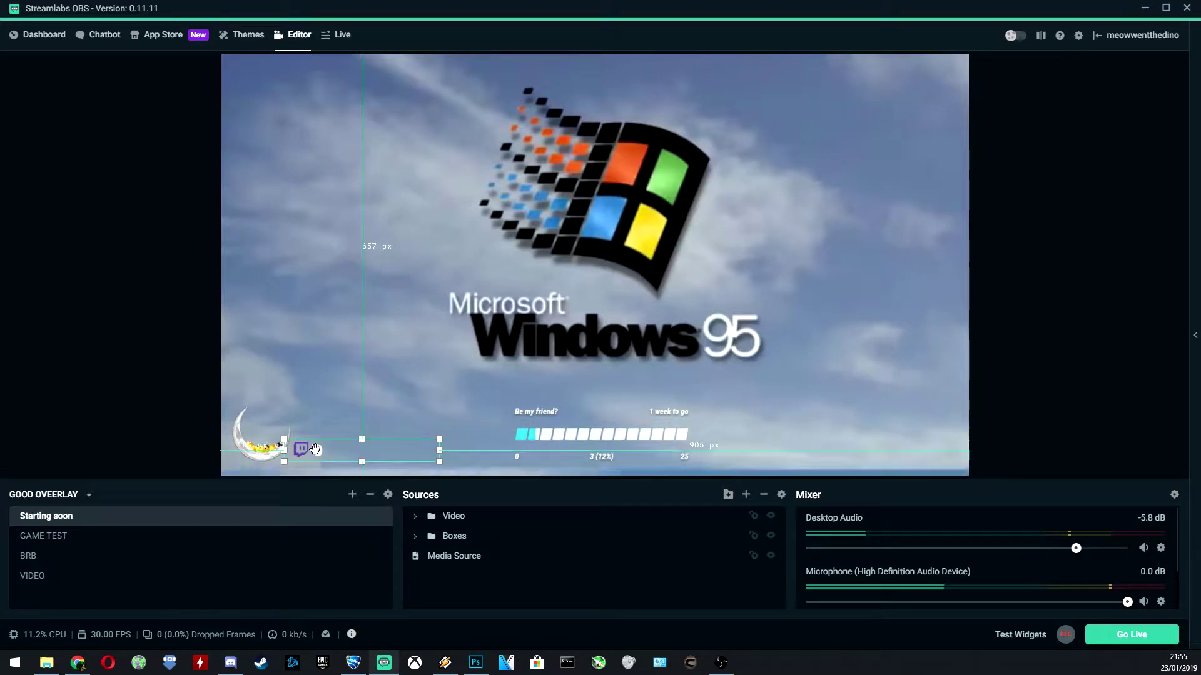
pyautogui.click(179, 434)
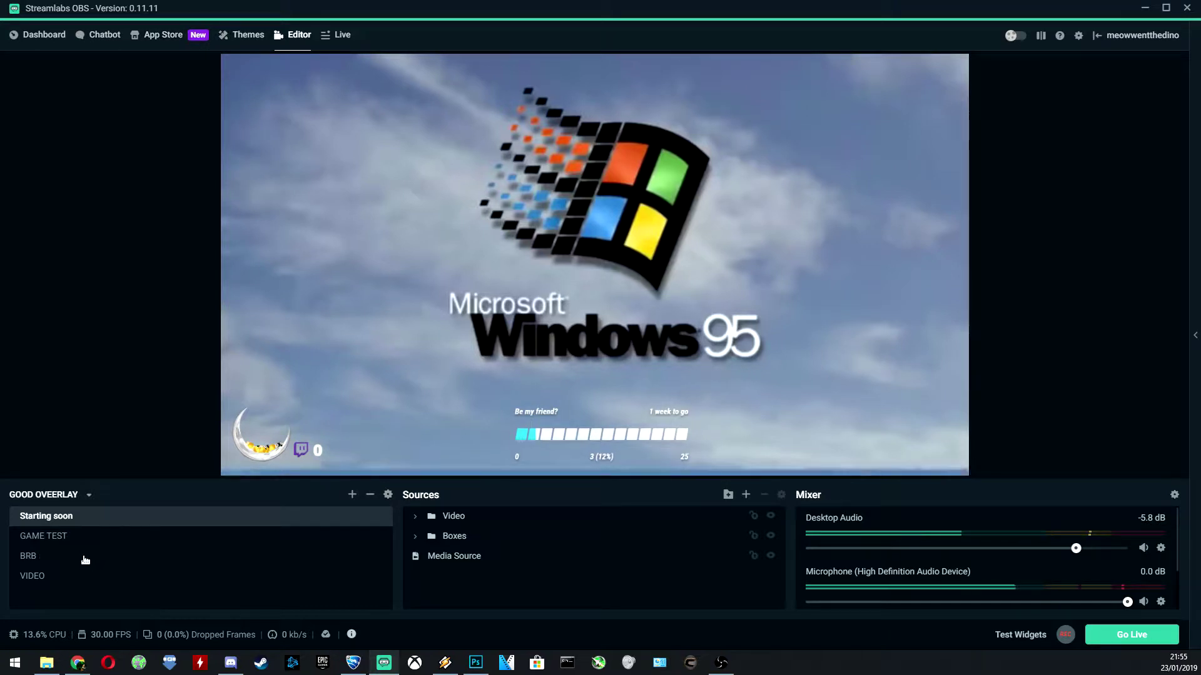
# - Make GAME TEST the live scene and bring up the Scene Transitions list
pyautogui.click(67, 538)
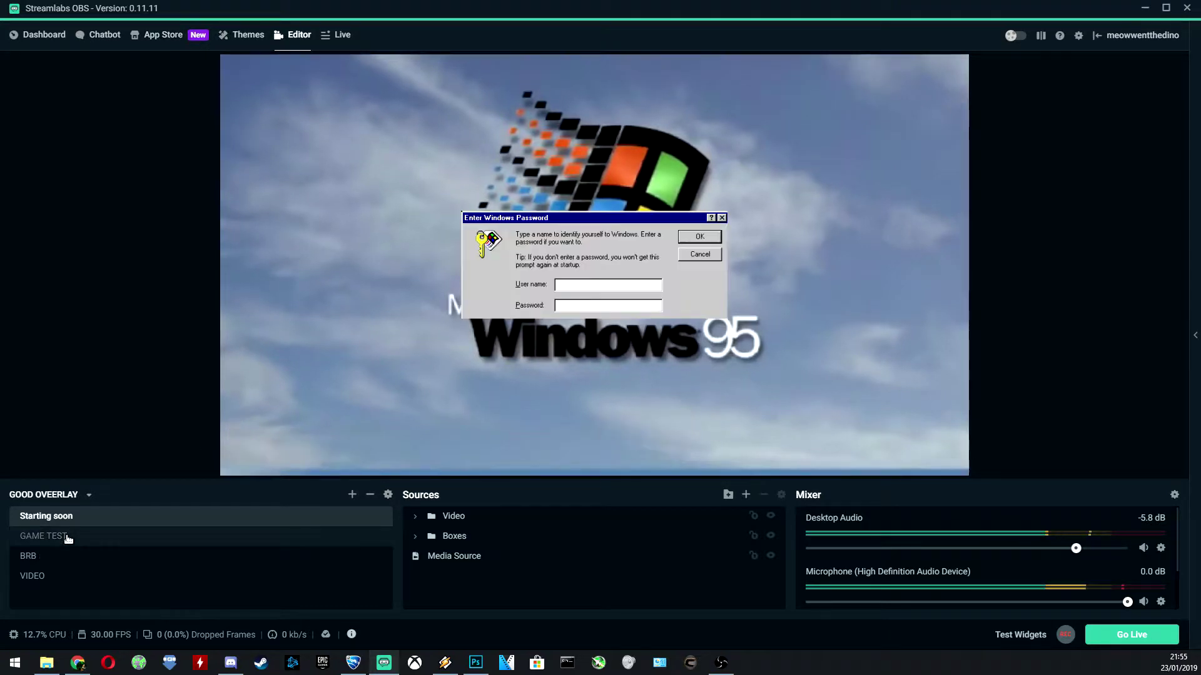
pyautogui.click(67, 537)
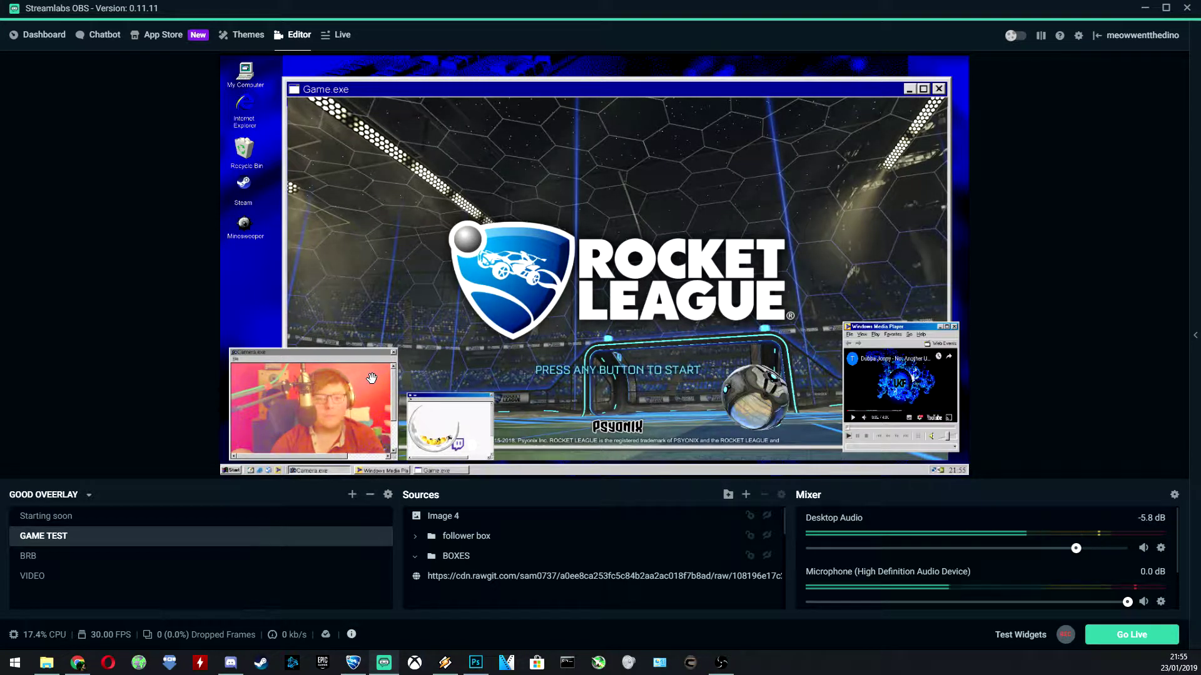
pyautogui.click(388, 495)
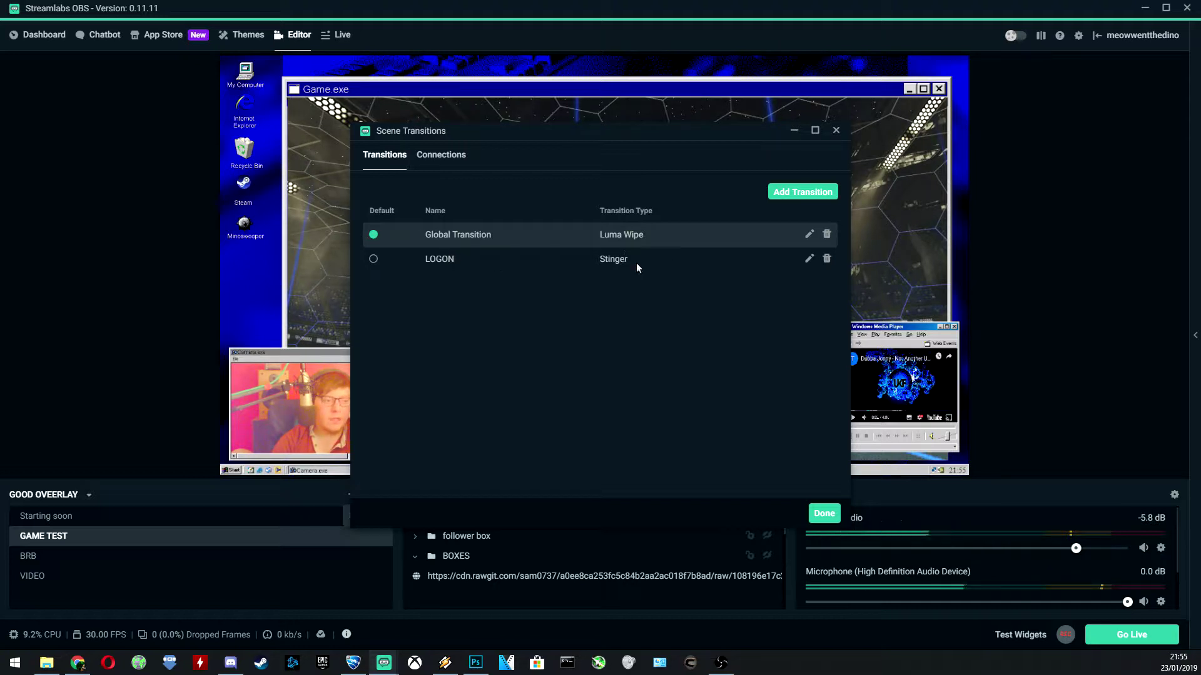
# - Review the LOGON stinger's settings, then close it and the Scene Transitions window
pyautogui.click(809, 259)
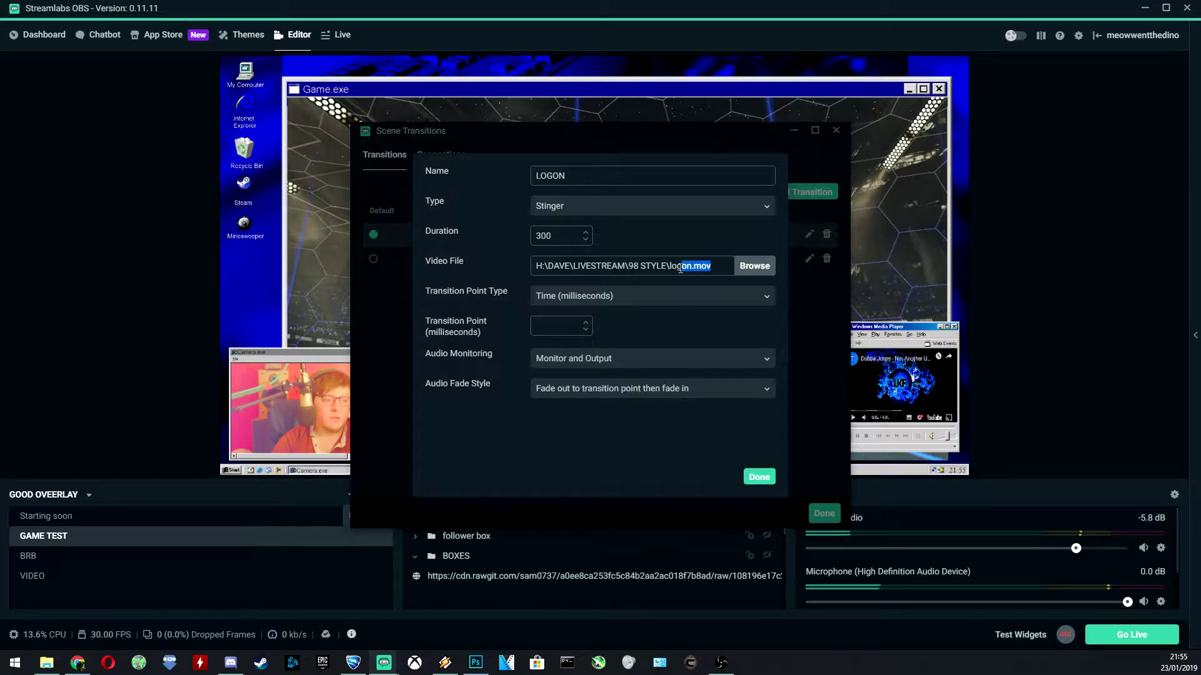
pyautogui.click(759, 477)
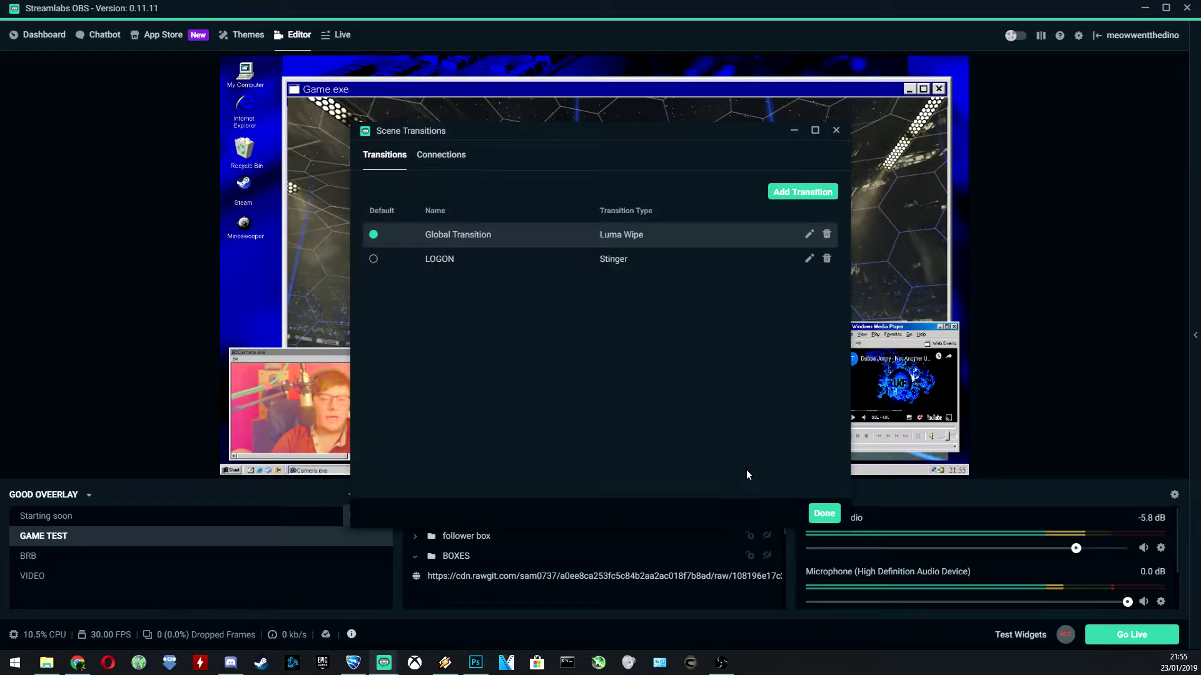
pyautogui.click(824, 513)
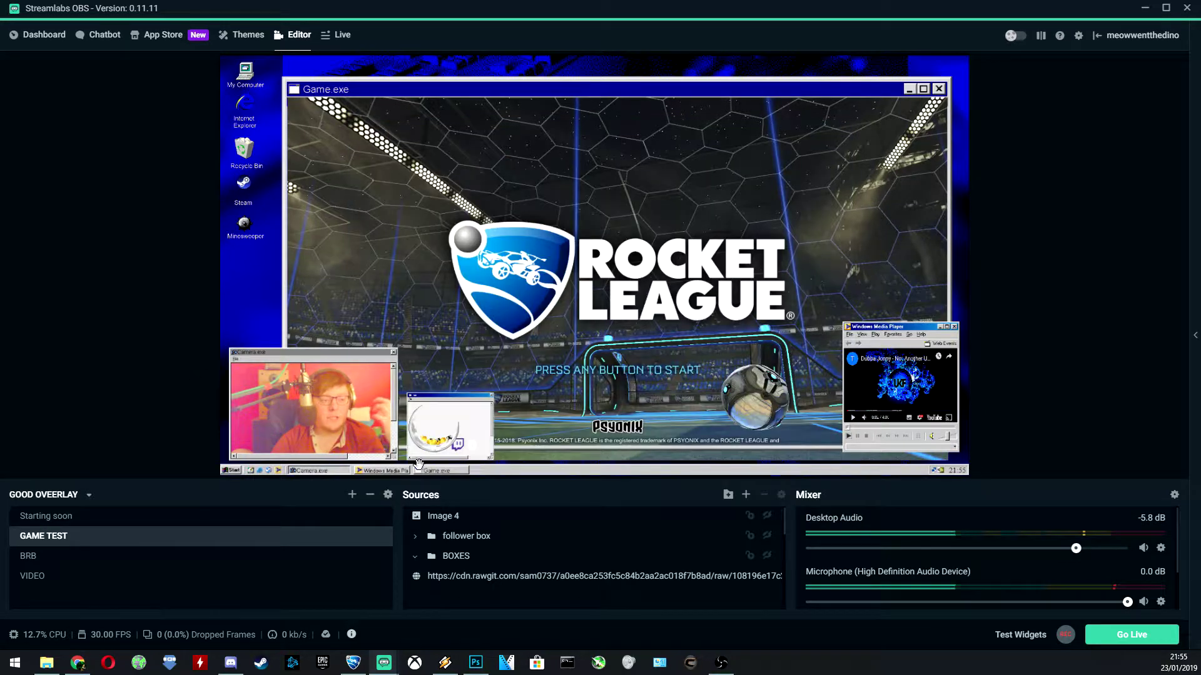
pyautogui.moveTo(55, 664)
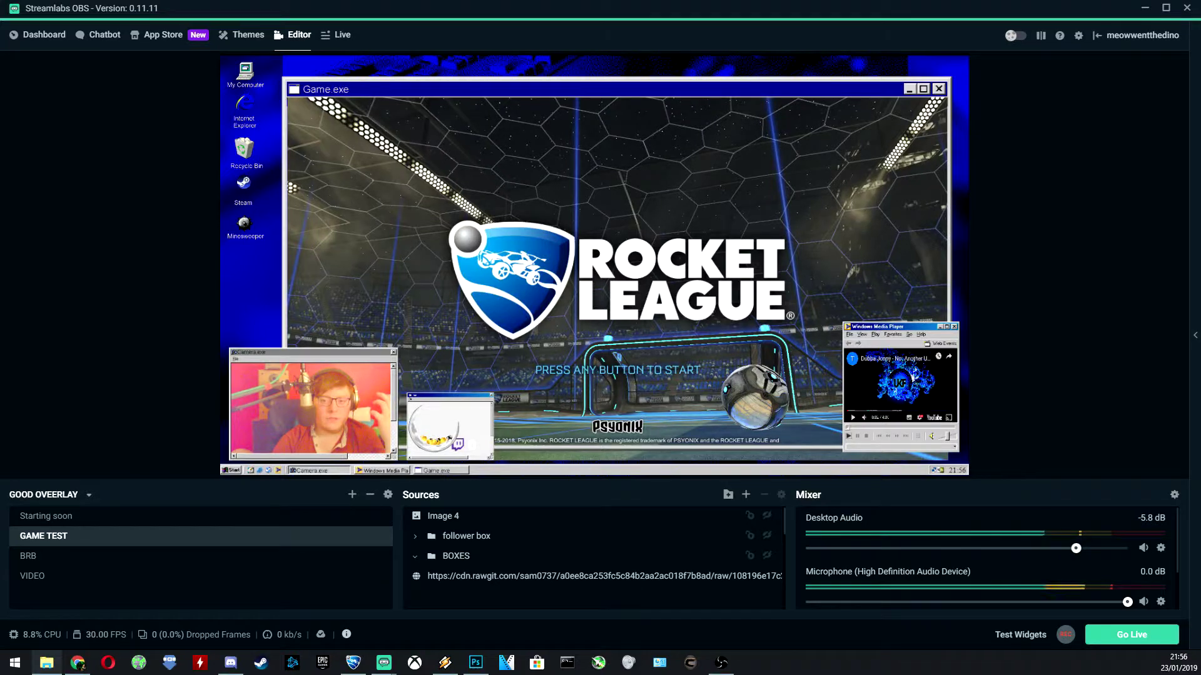
# - Center the 98 STYLE window, peek into BOXES and TRANSITION, and delete the empty New folder
pyautogui.hotkey('alt', 'Tab')
pyautogui.moveTo(1138, 175); pyautogui.dragTo(535, 171)
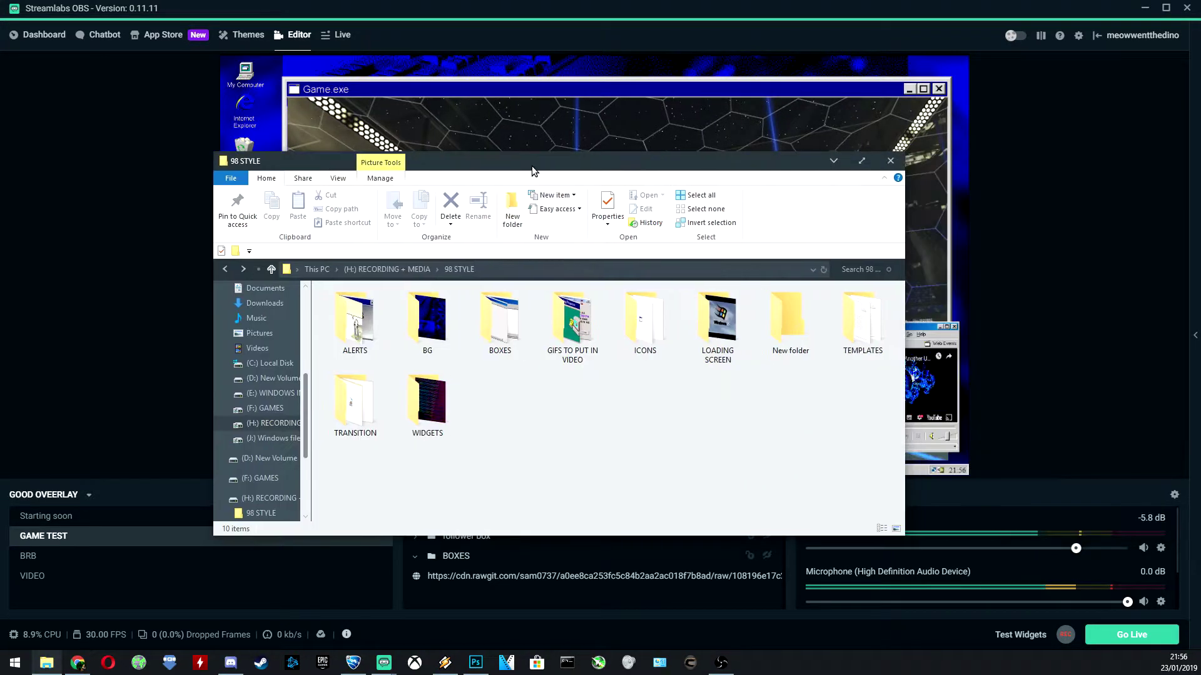
pyautogui.click(518, 329)
pyautogui.doubleClick(518, 330)
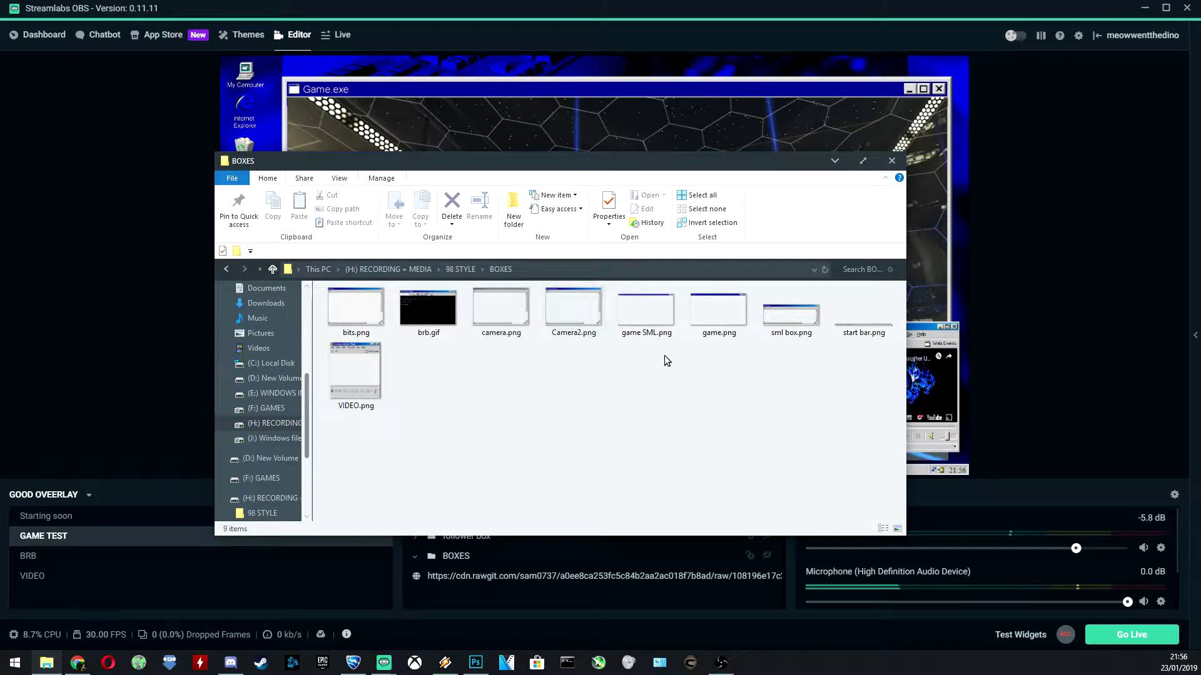
pyautogui.hotkey('alt', 'Left')
pyautogui.doubleClick(381, 399)
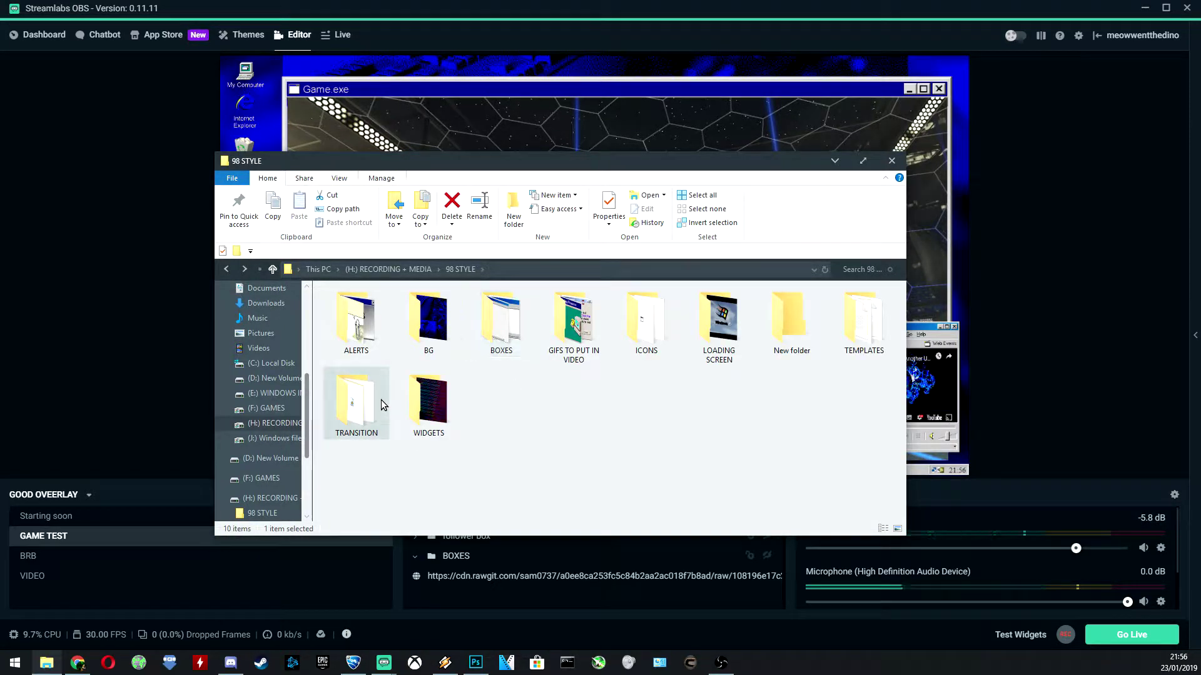
pyautogui.hotkey('alt', 'Left')
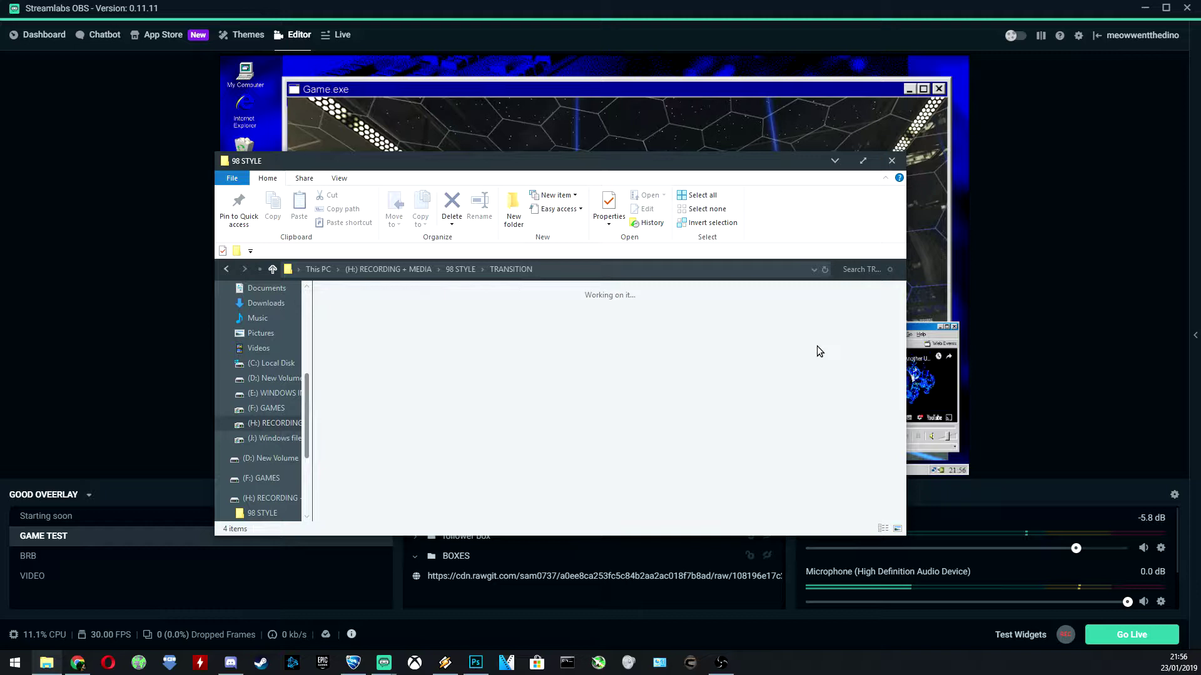
pyautogui.click(786, 341)
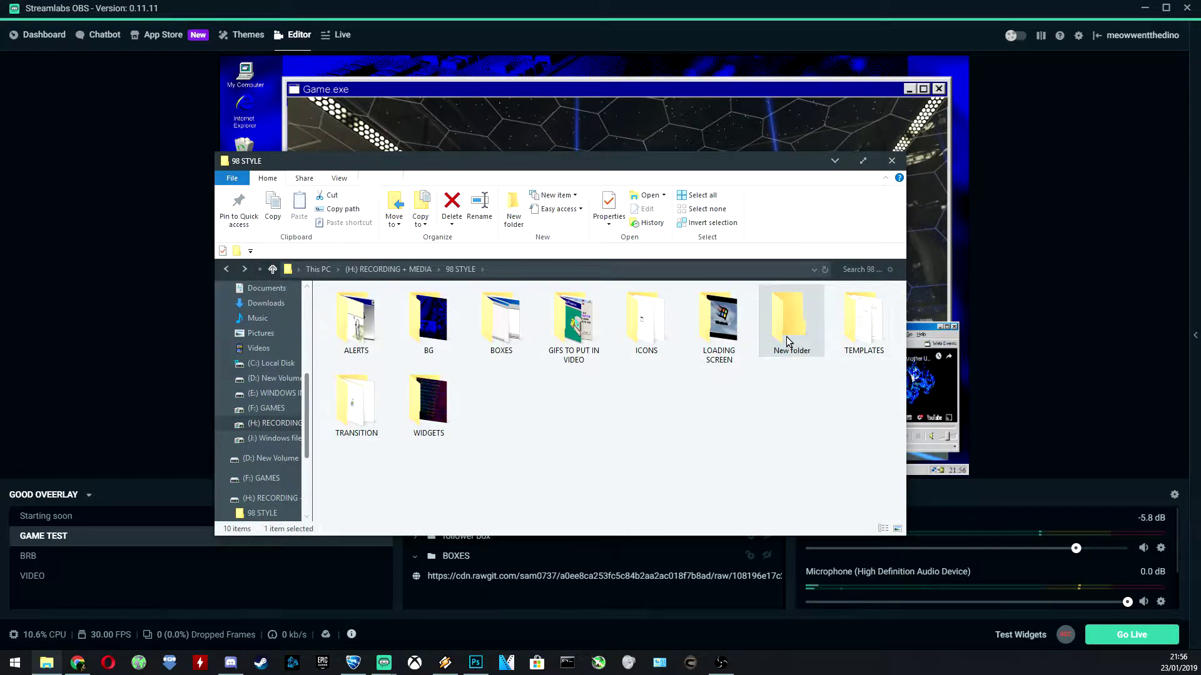
pyautogui.press('Delete')
# - Browse the LOADING SCREEN, BG, GIFS TO PUT IN VIDEO and ICONS folders in turn
pyautogui.doubleClick(706, 344)
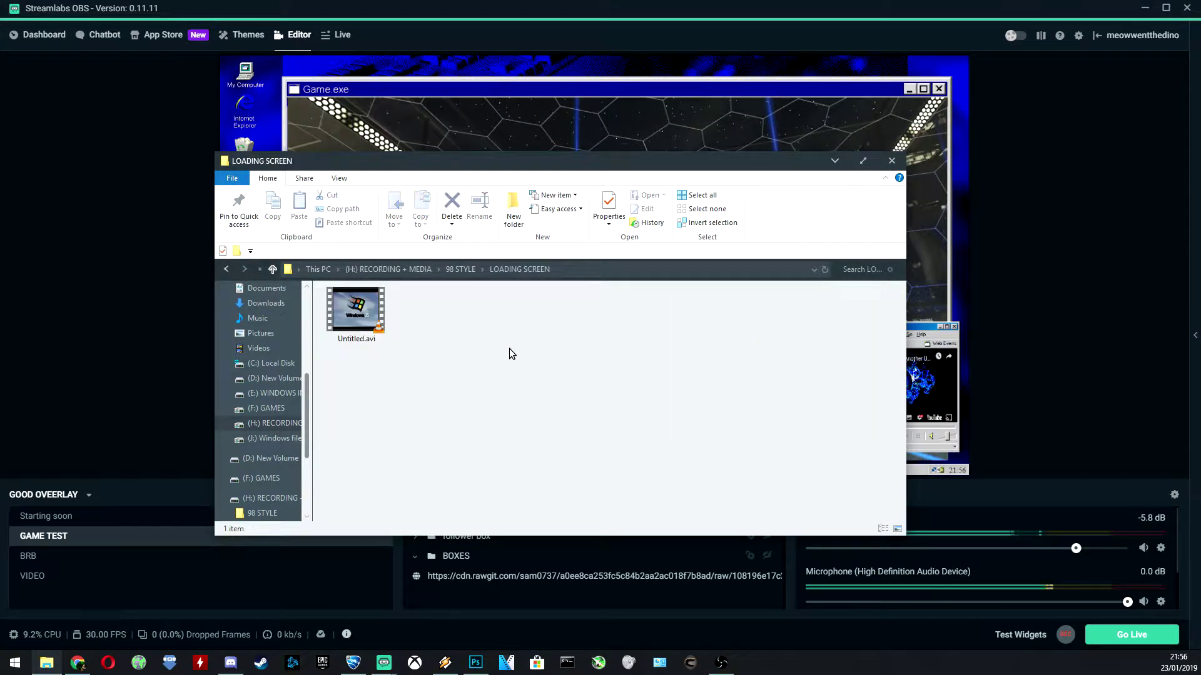
pyautogui.hotkey('alt', 'Left')
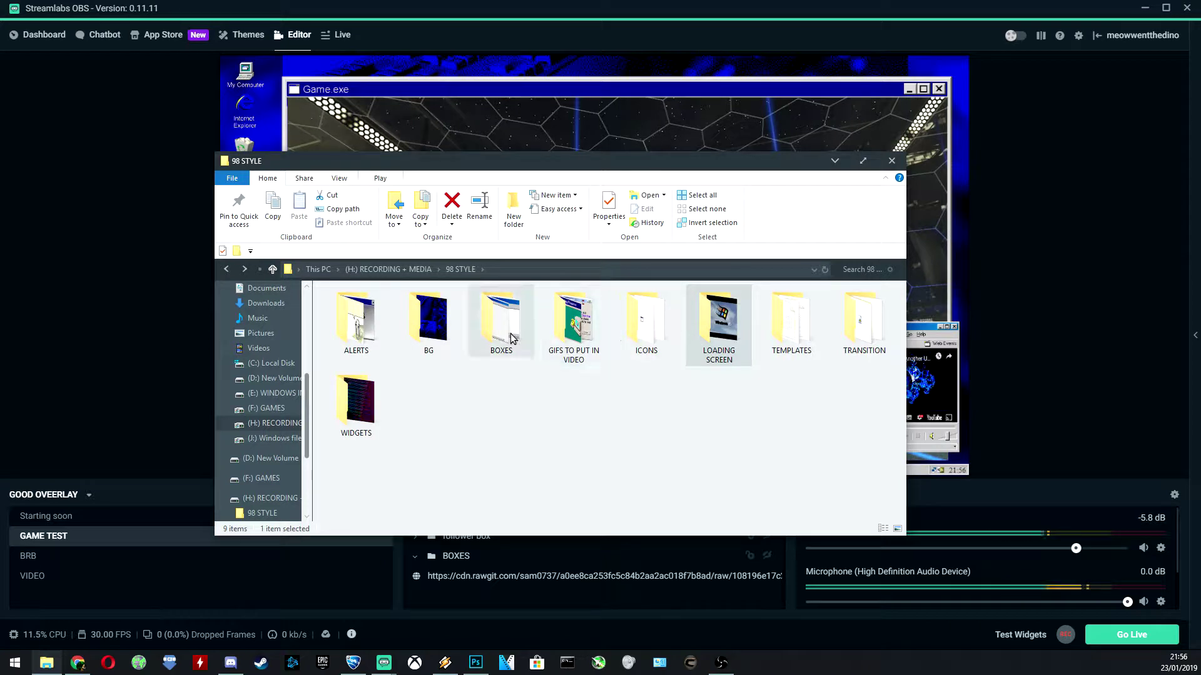
pyautogui.click(437, 335)
pyautogui.doubleClick(438, 334)
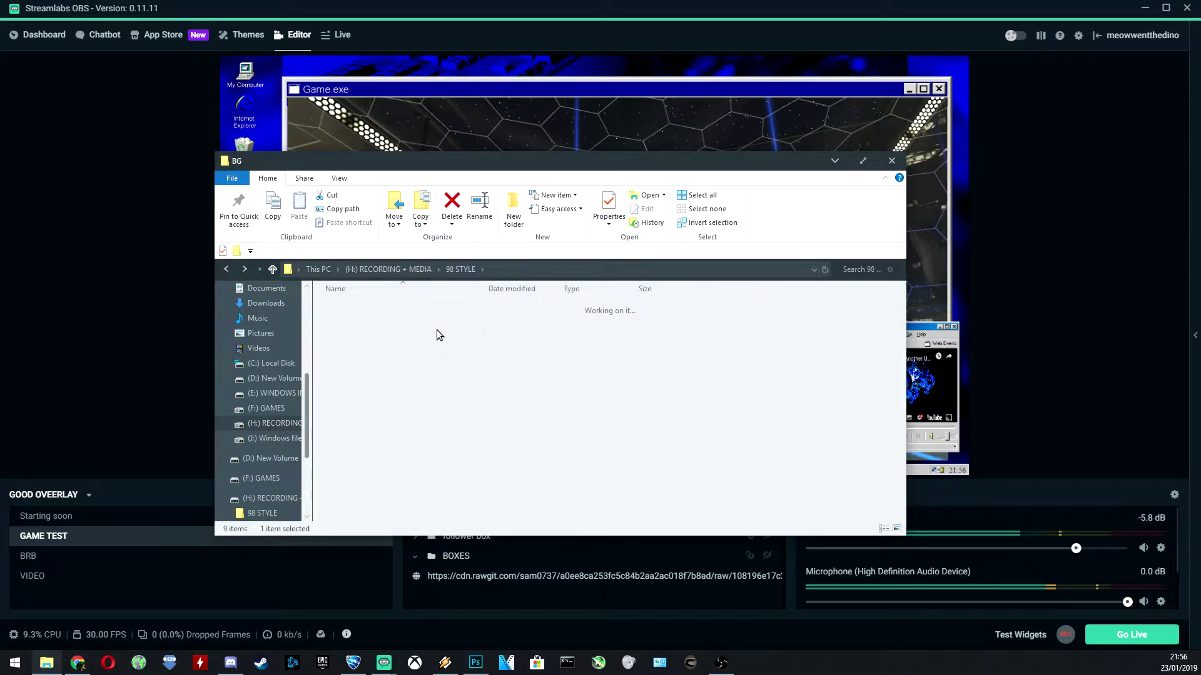
pyautogui.hotkey('alt', 'Left')
pyautogui.click(575, 334)
pyautogui.doubleClick(576, 333)
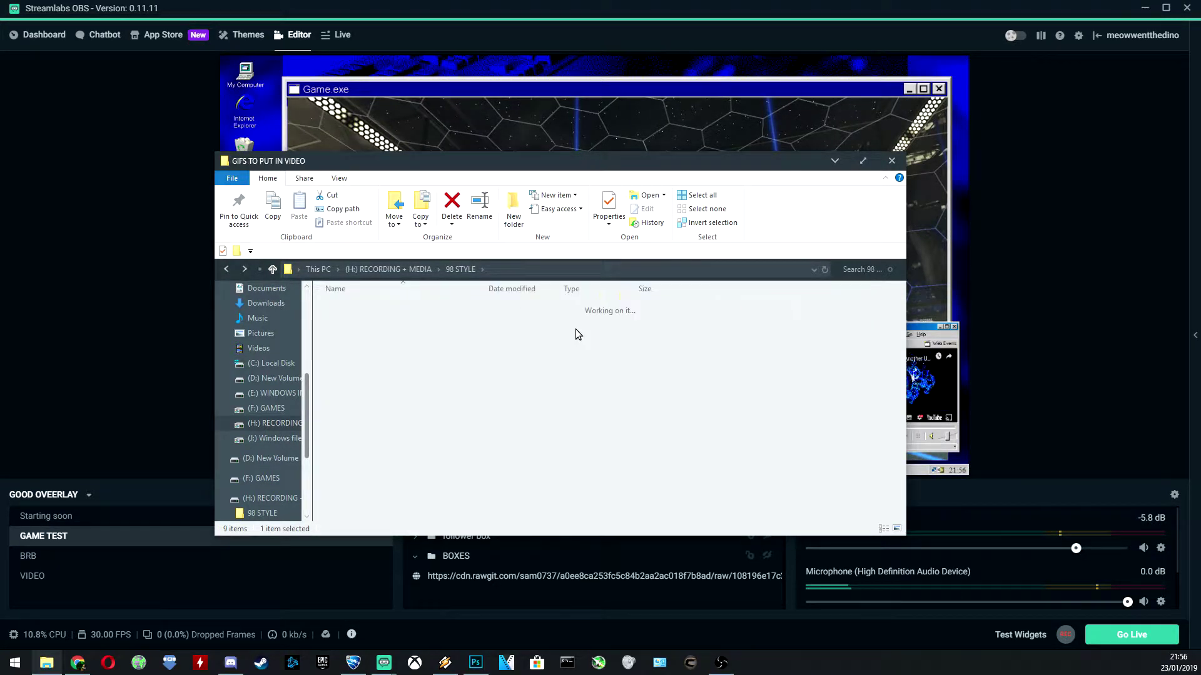
pyautogui.hotkey('alt', 'Left')
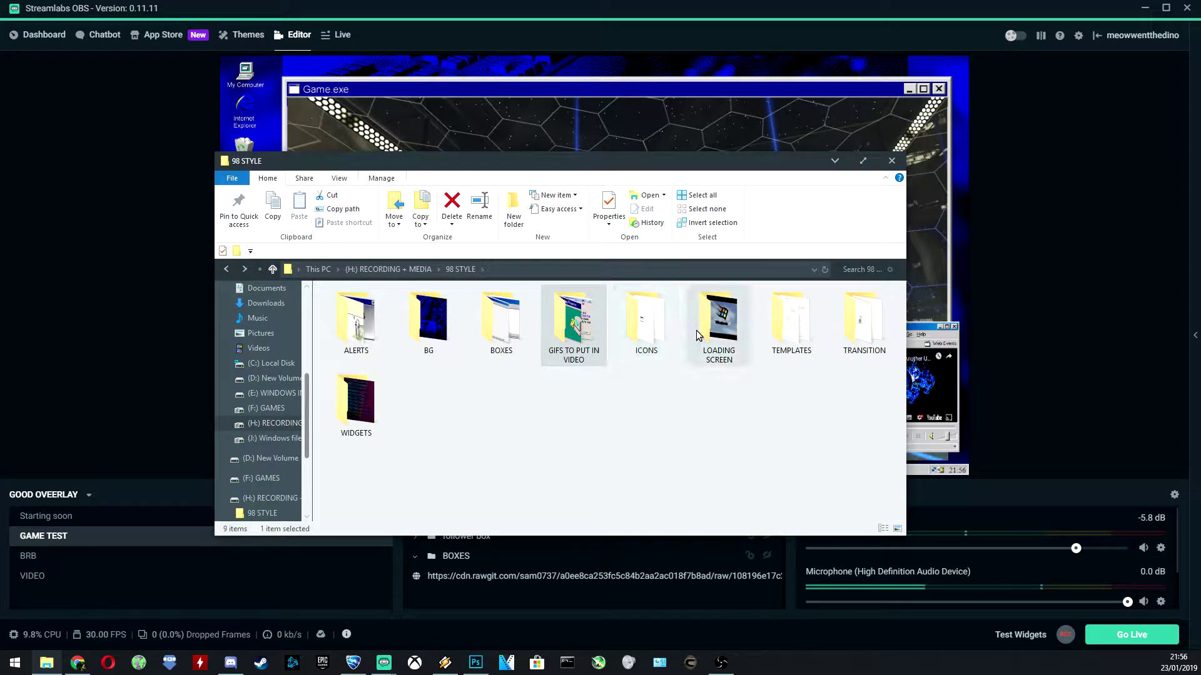
pyautogui.doubleClick(647, 330)
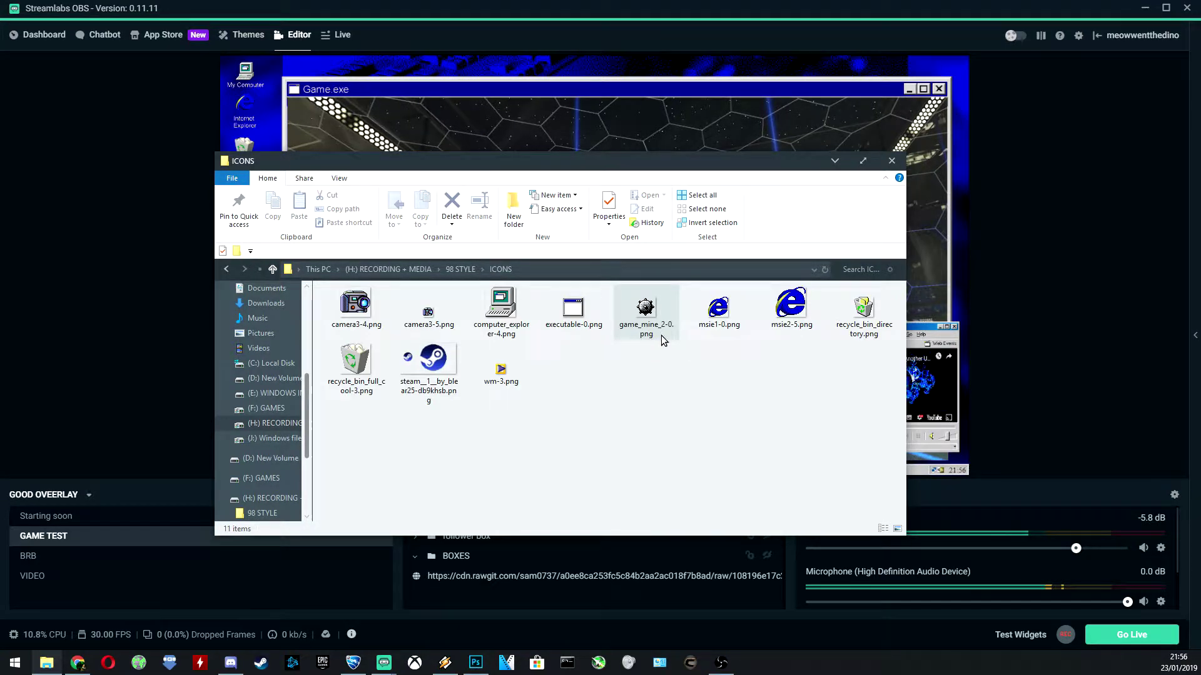
pyautogui.hotkey('alt', 'Left')
pyautogui.doubleClick(693, 331)
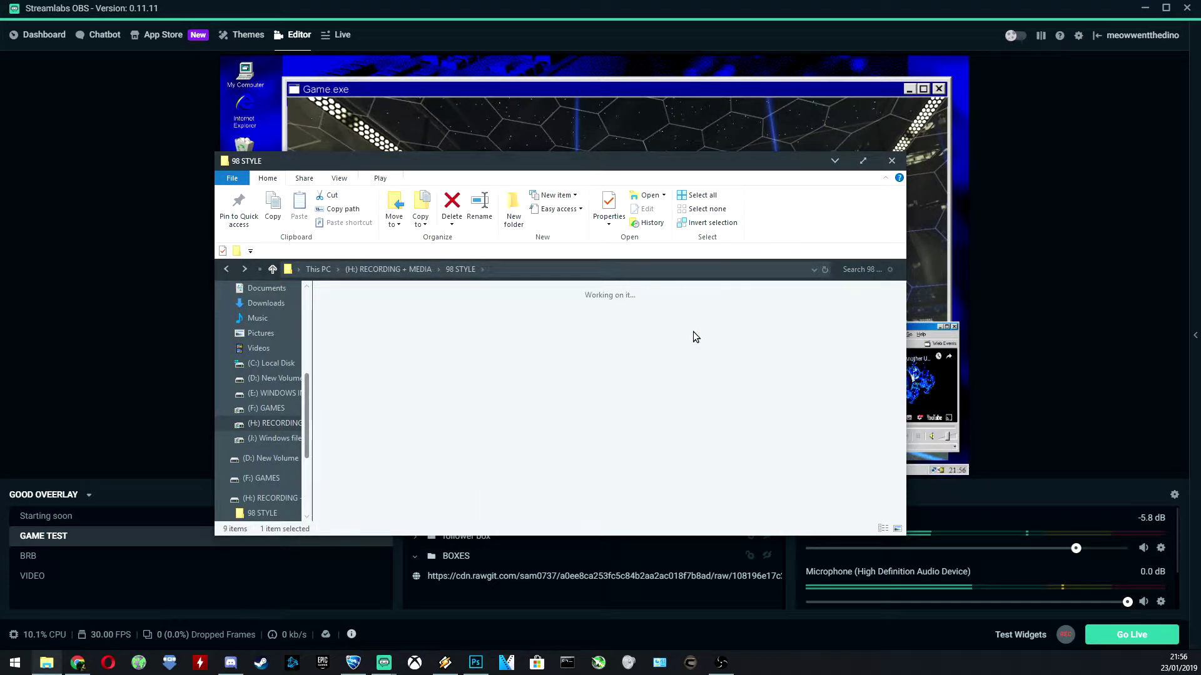
pyautogui.hotkey('alt', 'Left')
# - Browse the TEMPLATES, TRANSITION, WIDGETS, BG, ALERTS and ICONS folders in turn
pyautogui.doubleClick(793, 338)
pyautogui.hotkey('alt', 'Left')
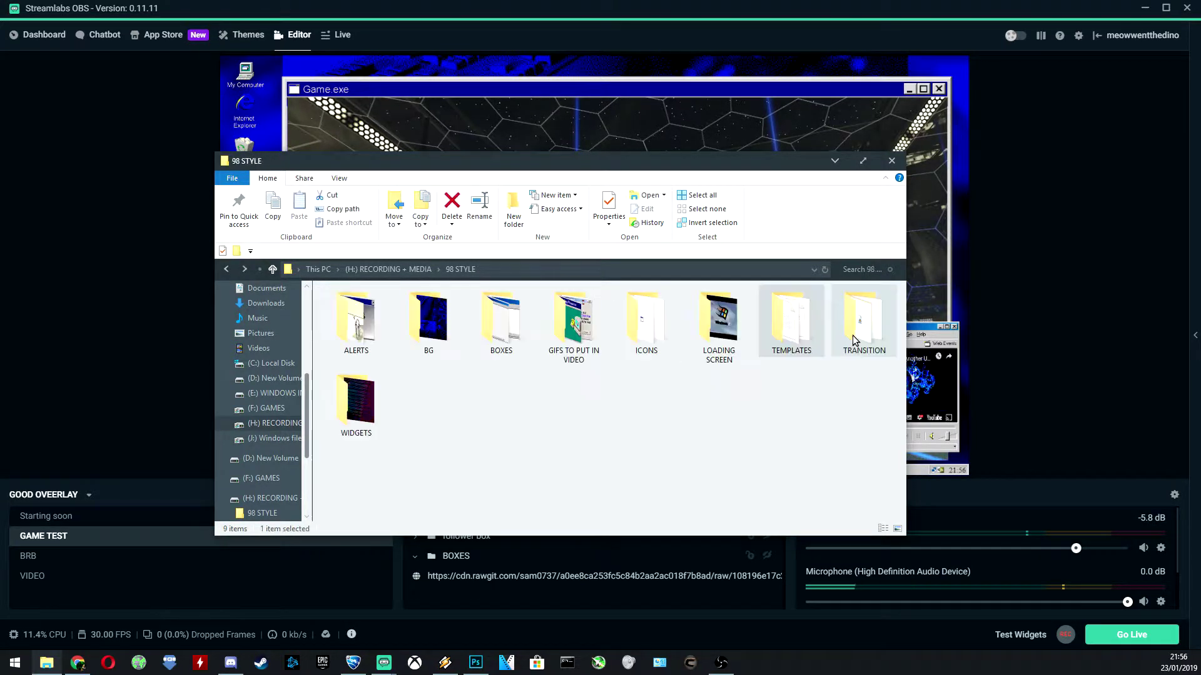
pyautogui.doubleClick(855, 337)
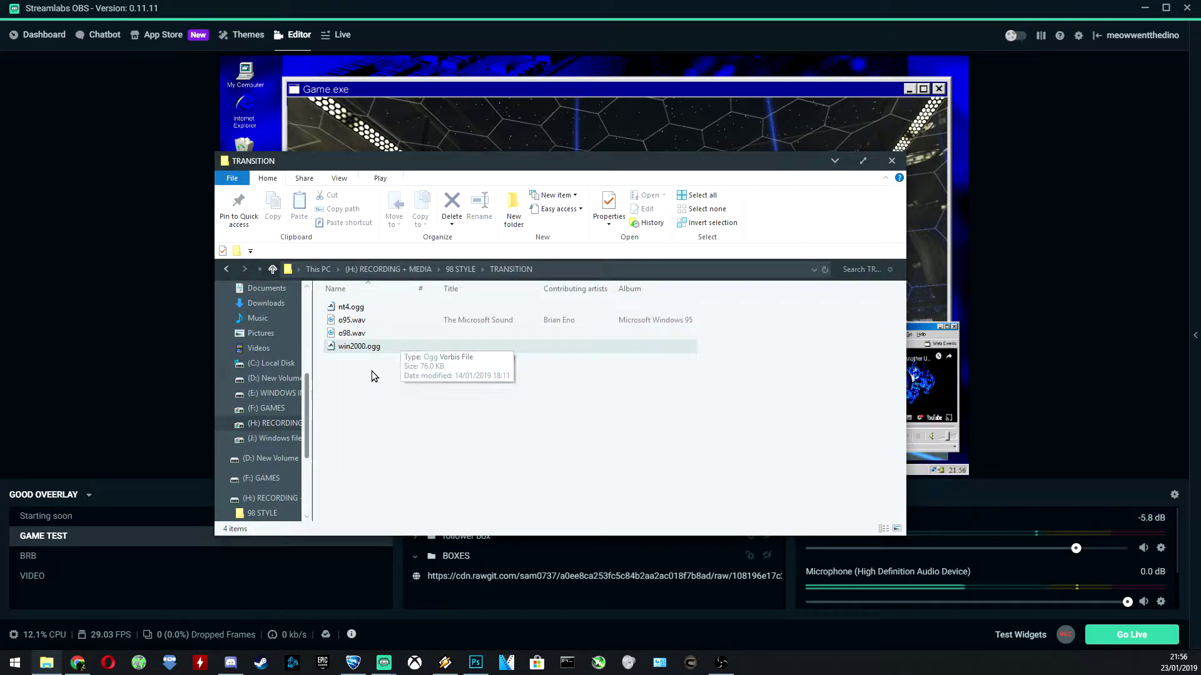
pyautogui.hotkey('alt', 'Left')
pyautogui.doubleClick(363, 395)
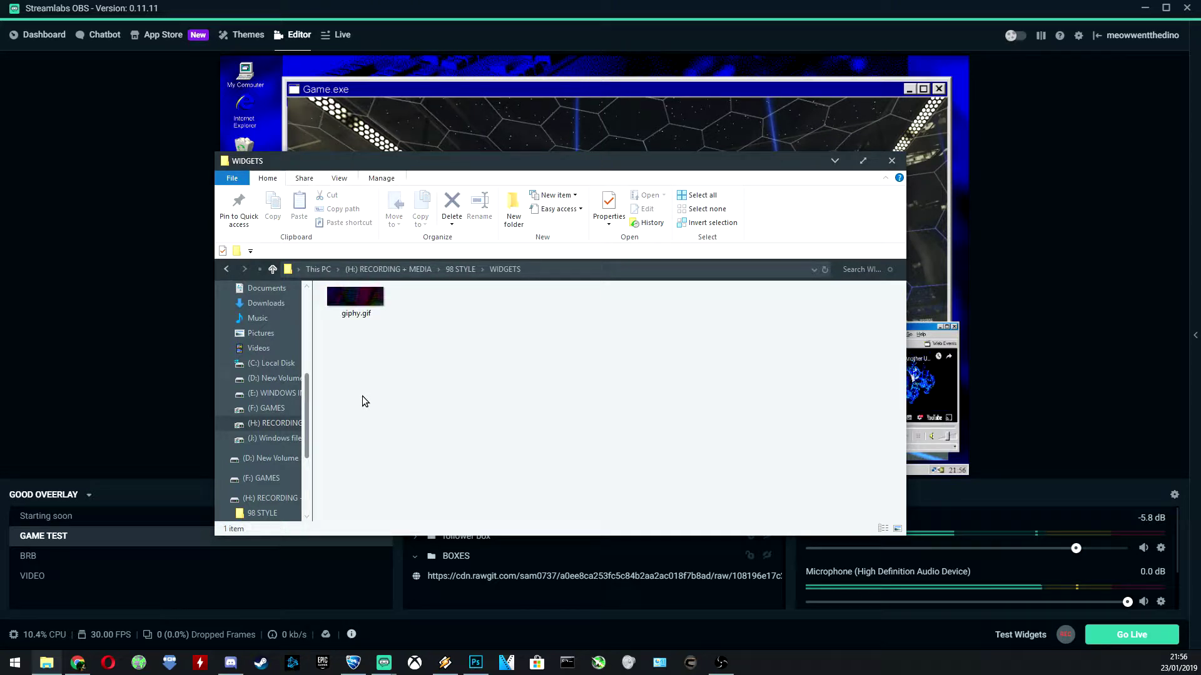
pyautogui.hotkey('alt', 'Left')
pyautogui.doubleClick(428, 328)
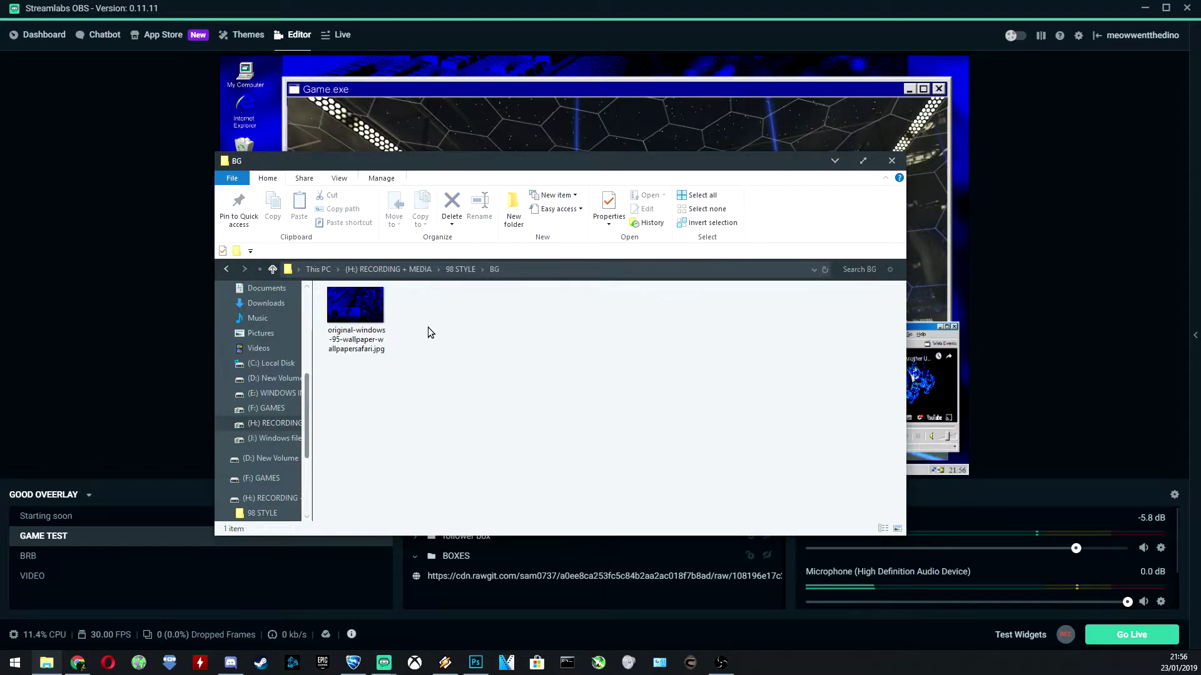
pyautogui.hotkey('alt', 'Left')
pyautogui.doubleClick(361, 335)
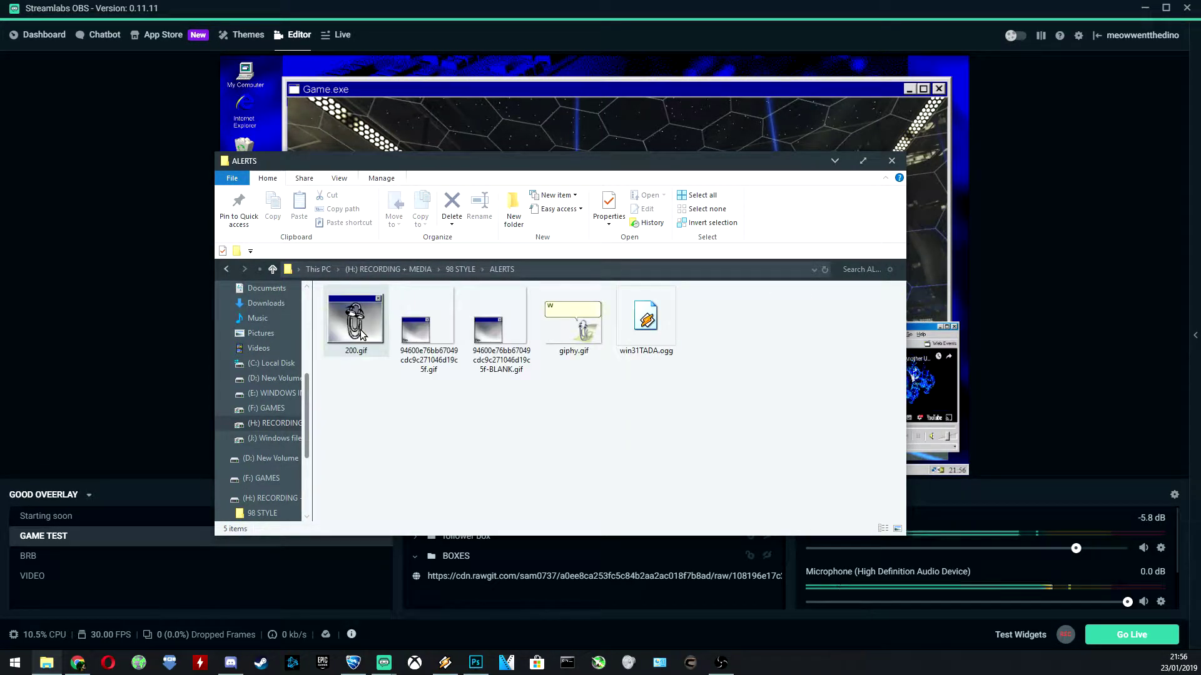
pyautogui.hotkey('alt', 'Left')
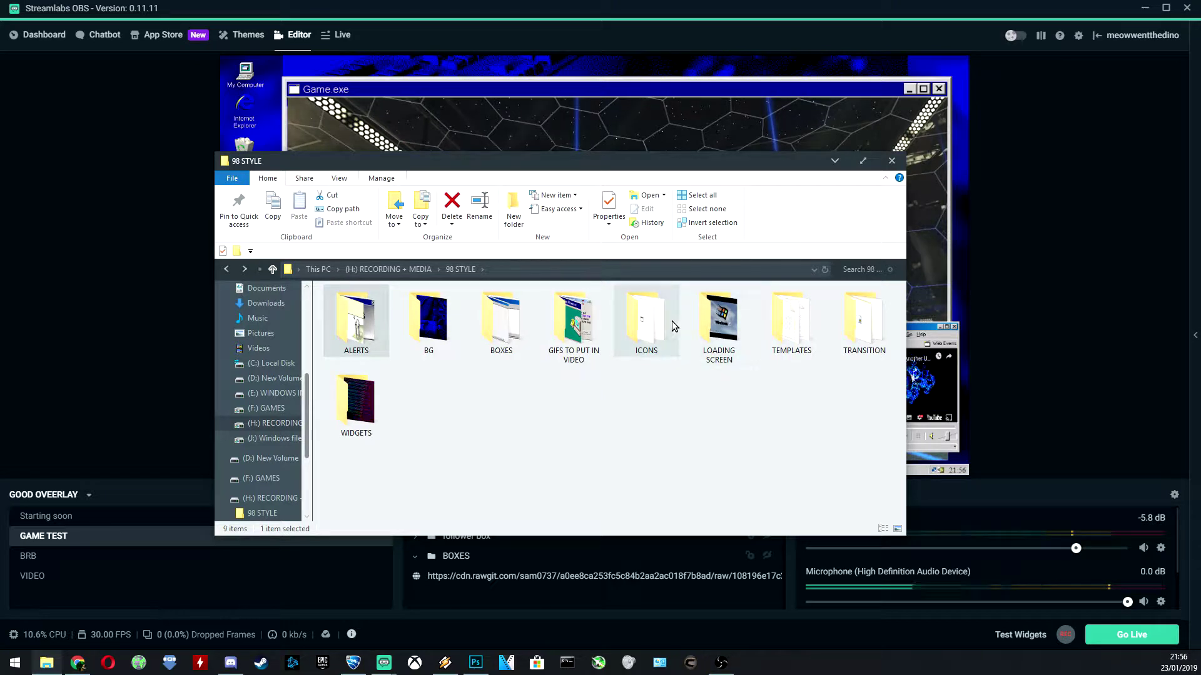
pyautogui.doubleClick(647, 324)
pyautogui.hotkey('alt', 'Left')
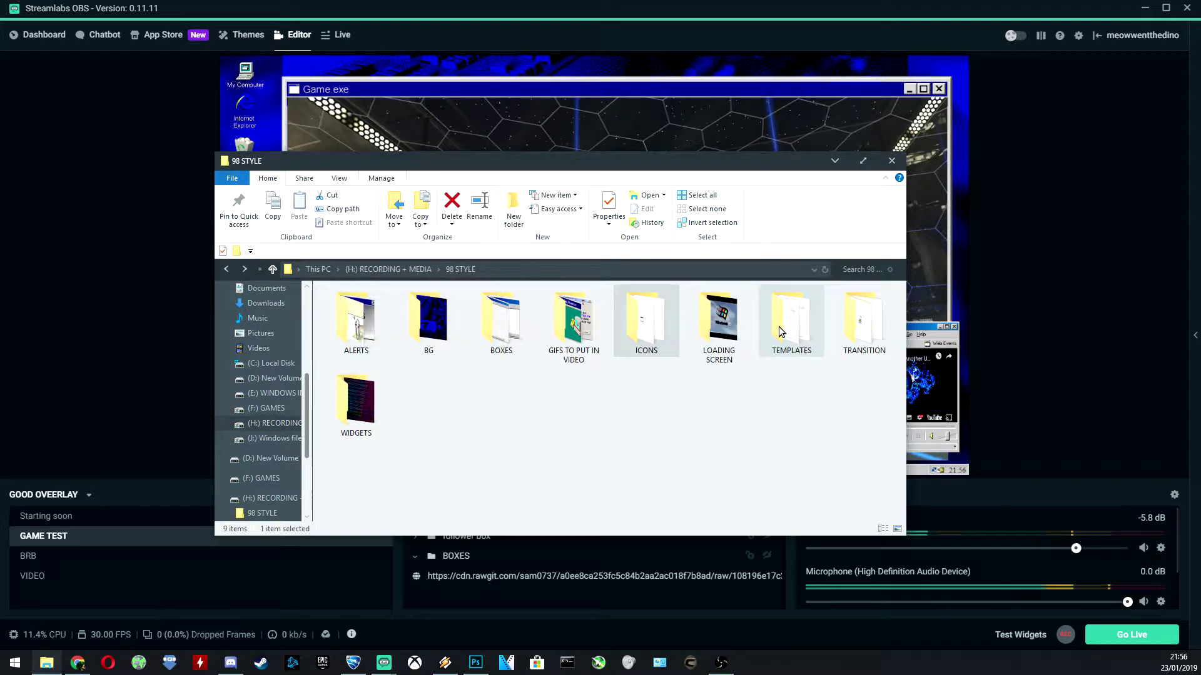
# - Open the TEMPLATES folder, change its file view layout, and select novset2.gif
pyautogui.doubleClick(791, 313)
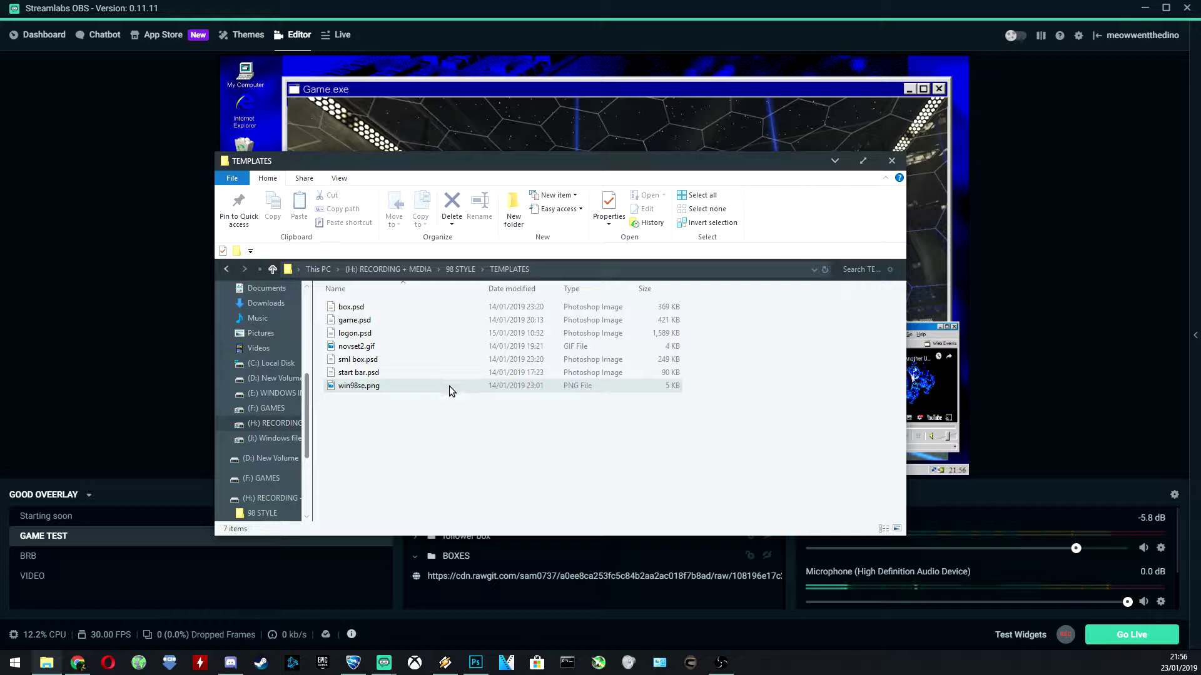
pyautogui.hotkey('ctrl', 'shift', '5')
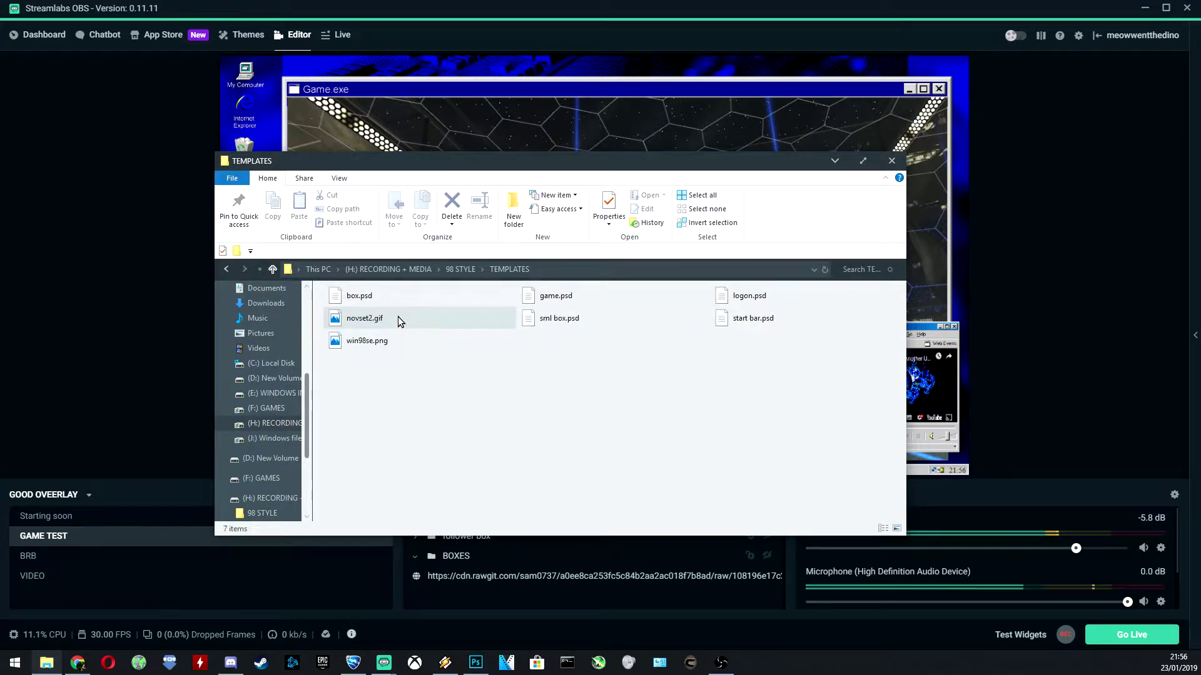
pyautogui.keyDown('ctrl'); pyautogui.scroll(4, 416, 344); pyautogui.keyUp('ctrl')
pyautogui.keyDown('ctrl'); pyautogui.scroll(1, 534, 358); pyautogui.keyUp('ctrl')
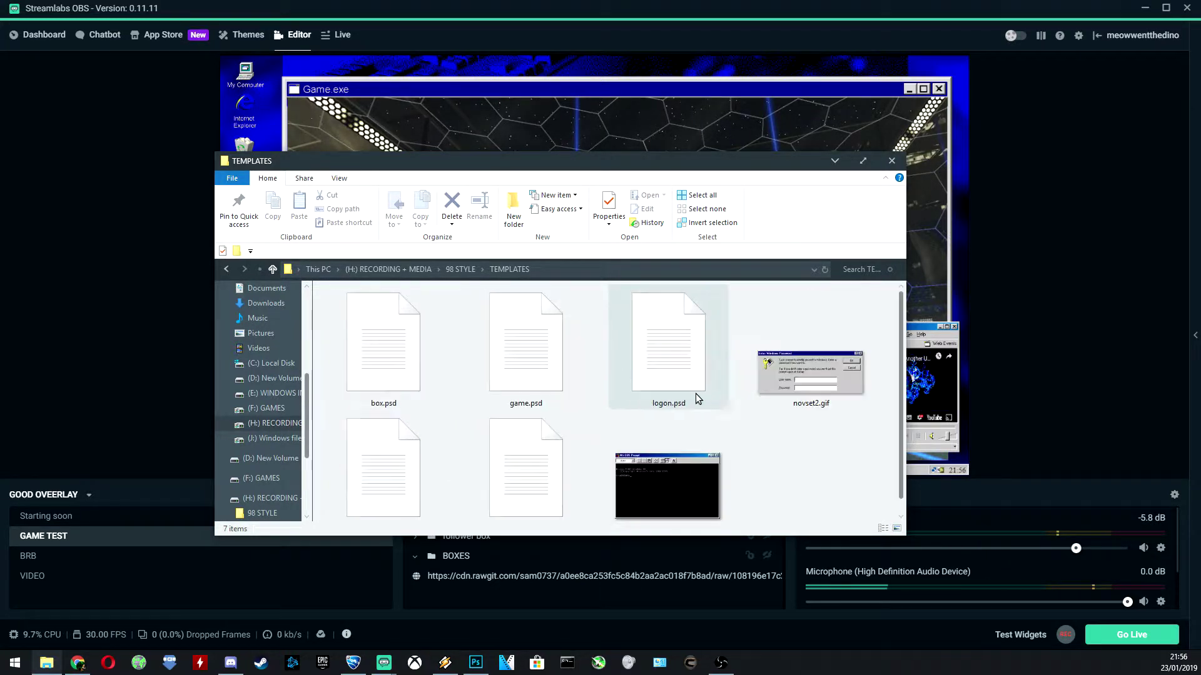
pyautogui.click(784, 357)
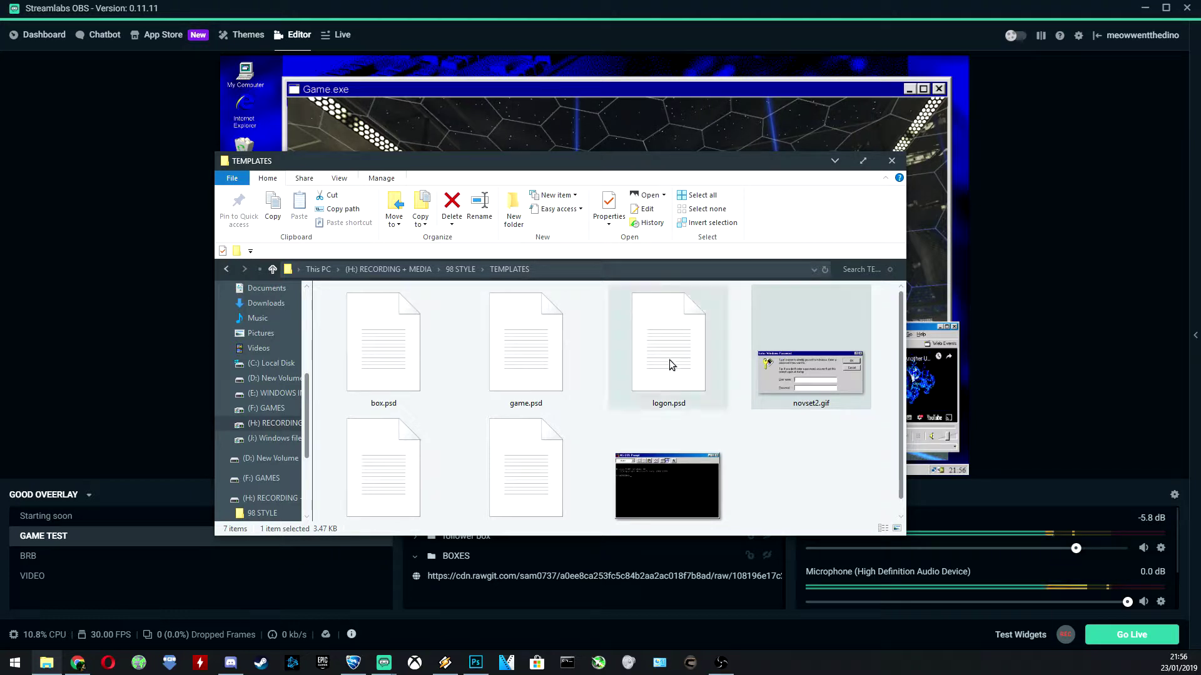
# - Minimize File Explorer, preview the Starting soon scene, then go back to GAME TEST
pyautogui.click(832, 160)
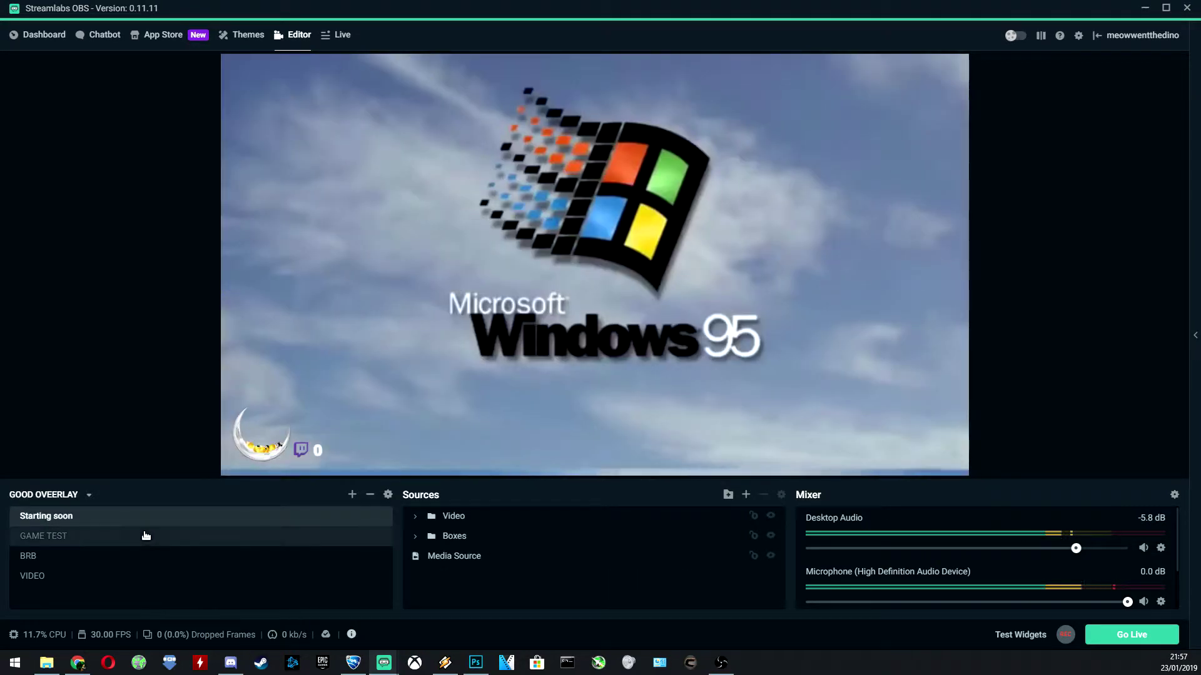
pyautogui.click(144, 536)
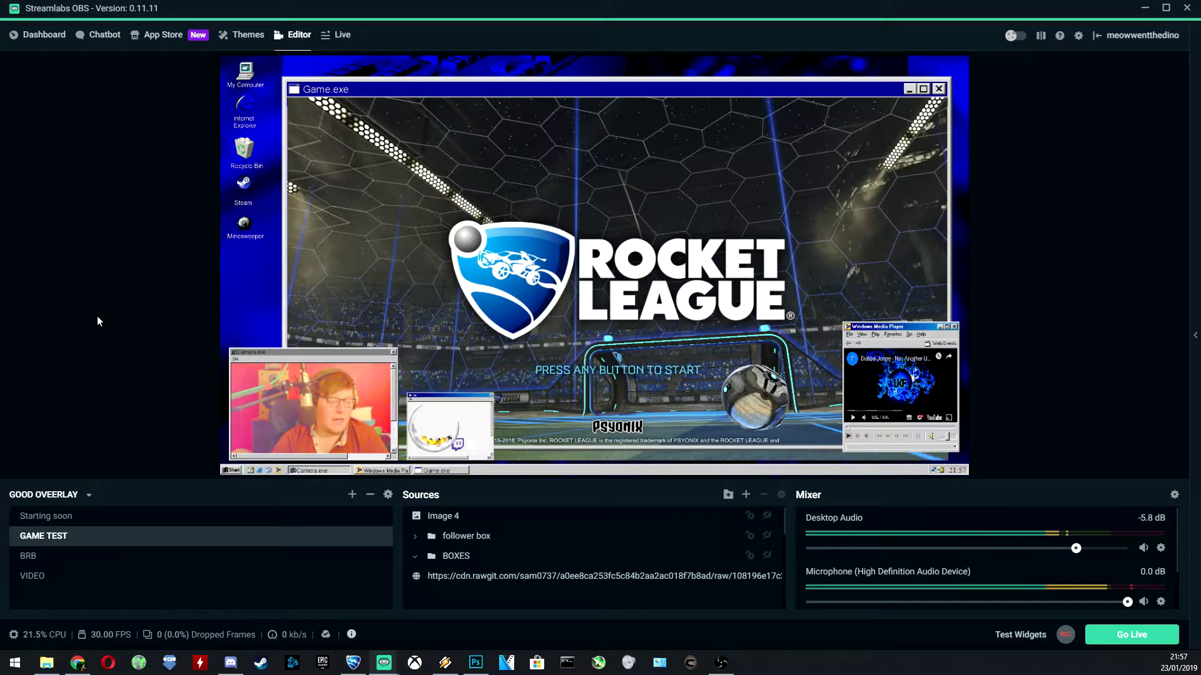
pyautogui.click(85, 519)
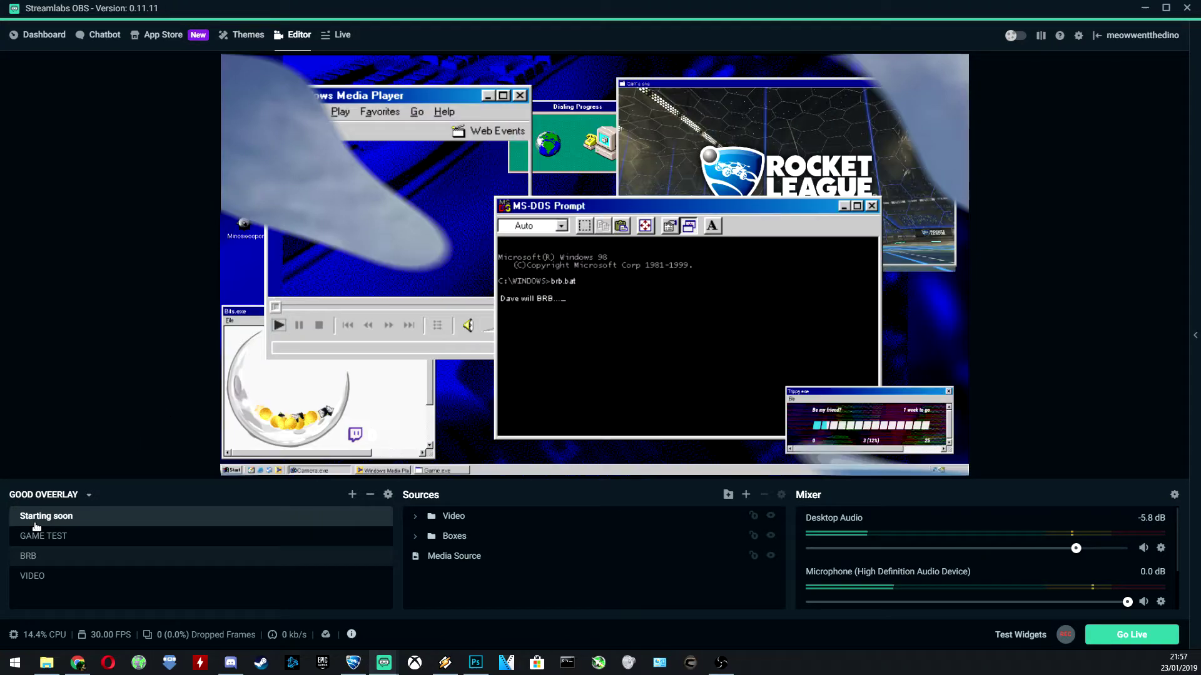
pyautogui.click(56, 536)
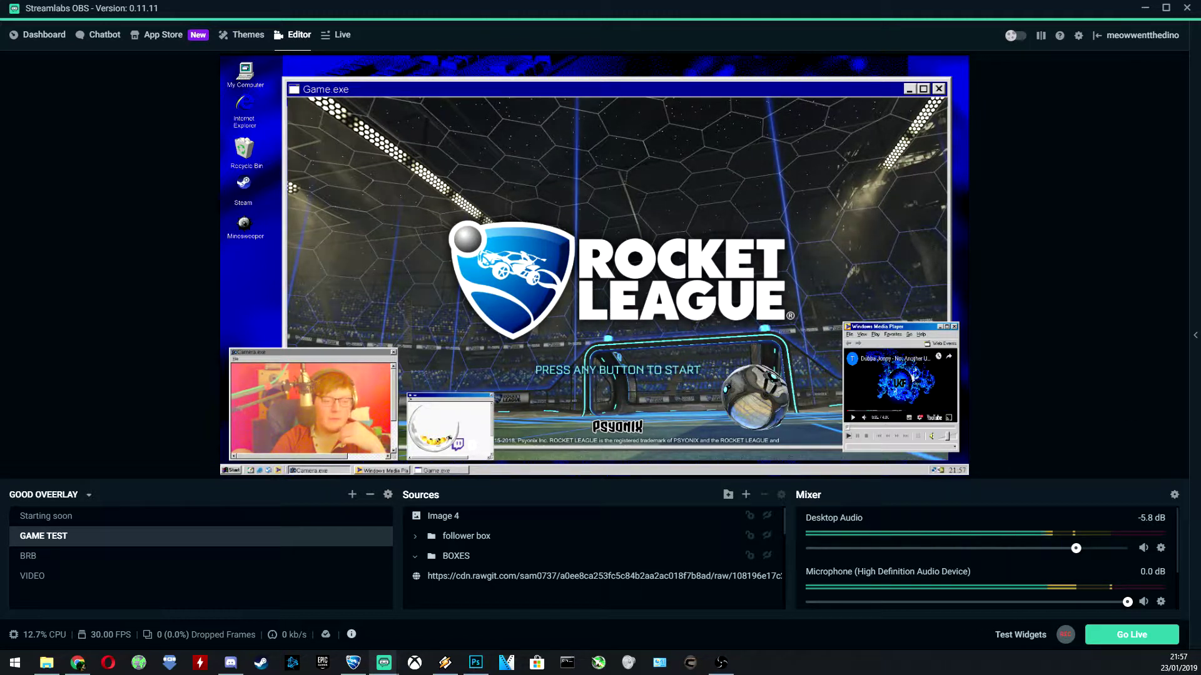
pyautogui.click(685, 457)
pyautogui.click(740, 458)
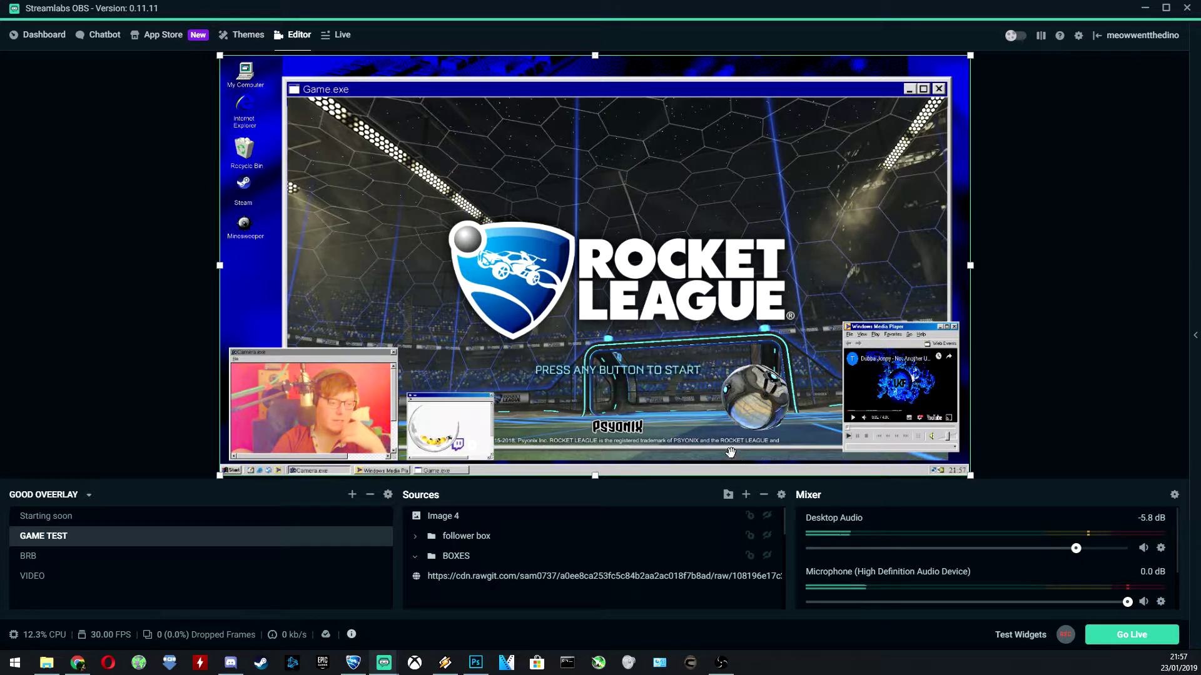
pyautogui.click(1068, 350)
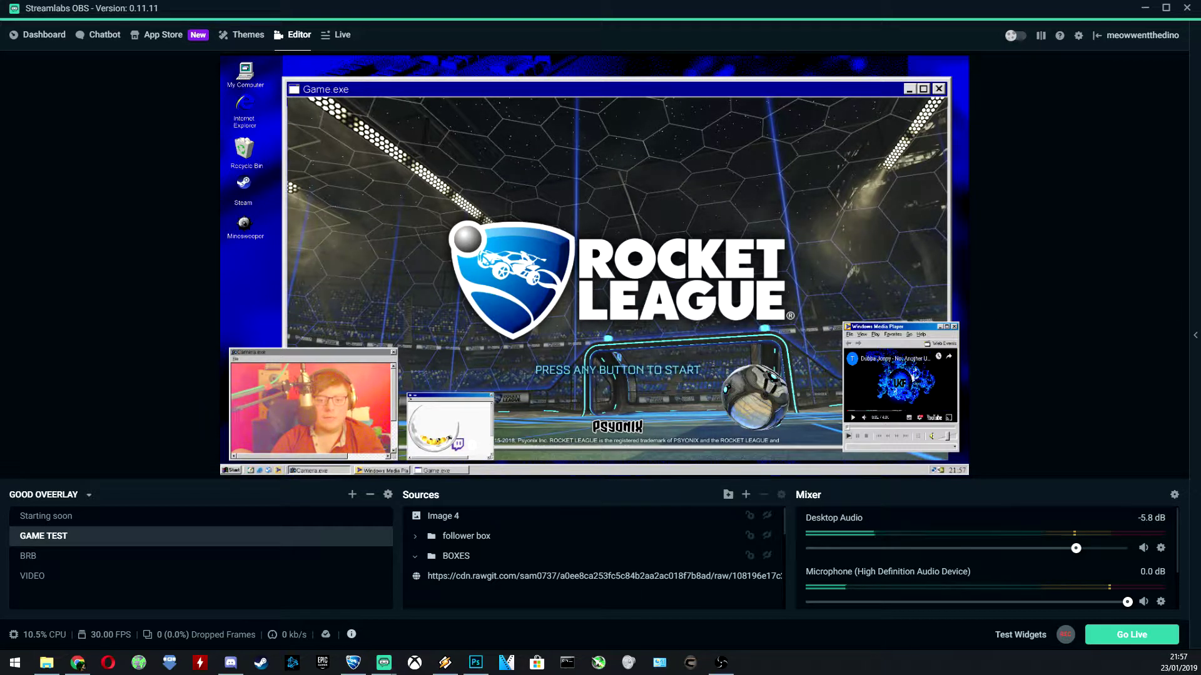
pyautogui.hotkey('alt', 'Tab')
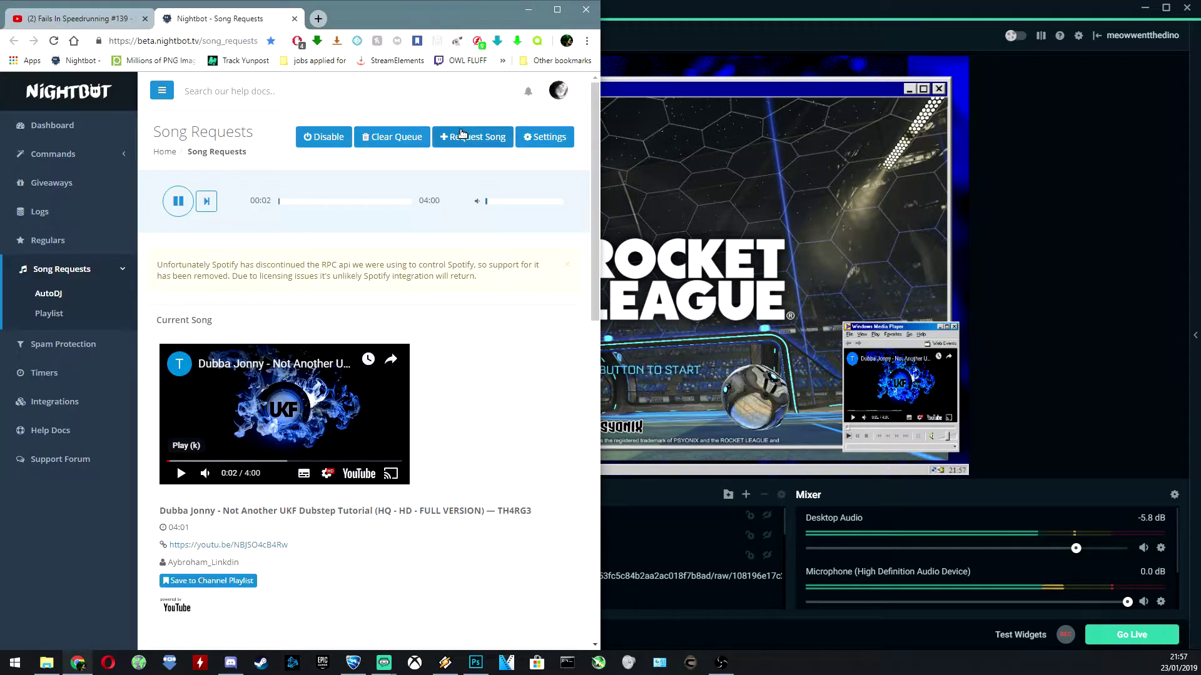
pyautogui.click(974, 209)
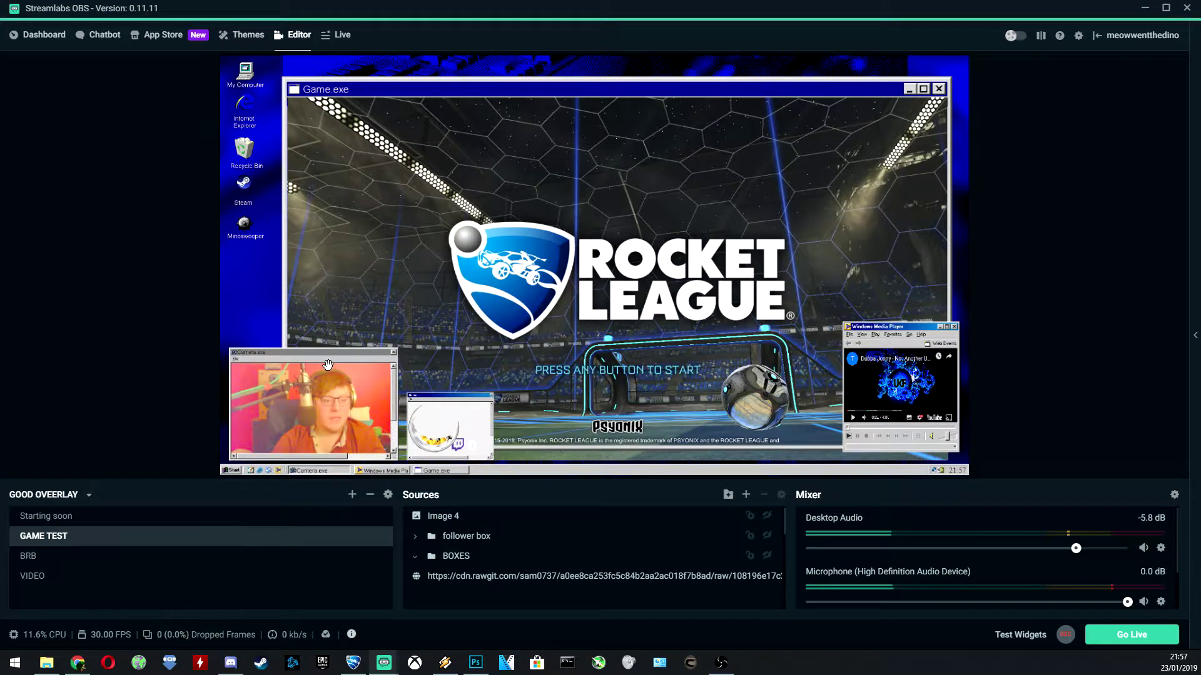
pyautogui.click(433, 411)
pyautogui.click(482, 411)
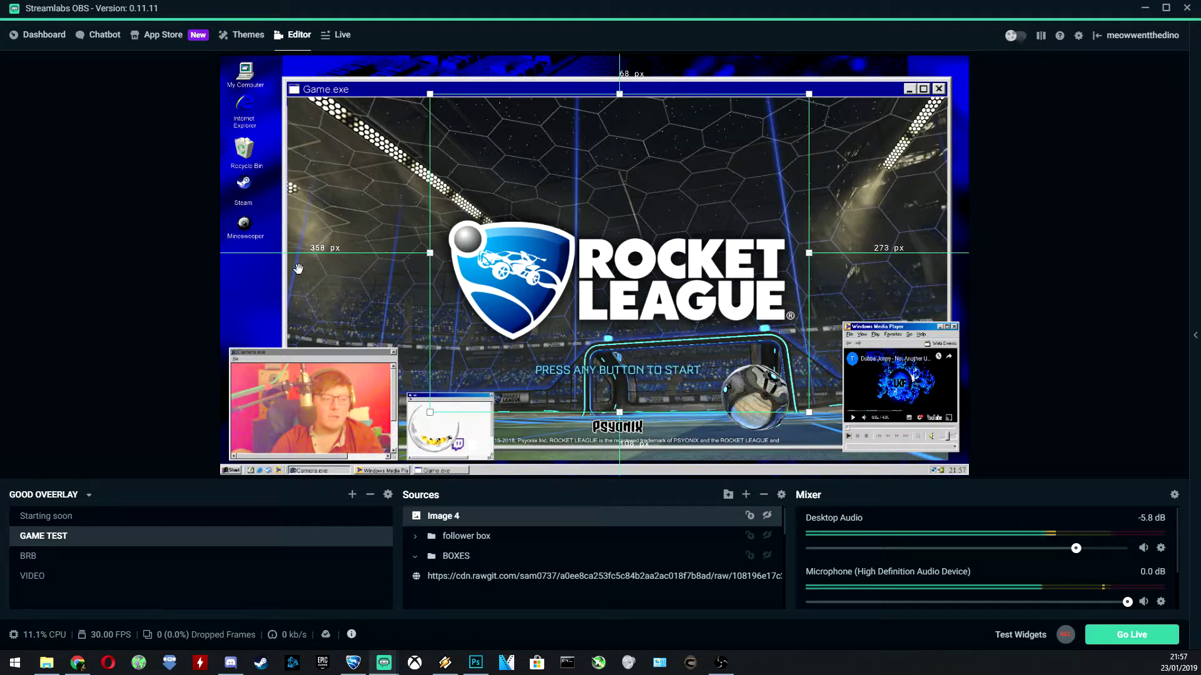
pyautogui.click(150, 261)
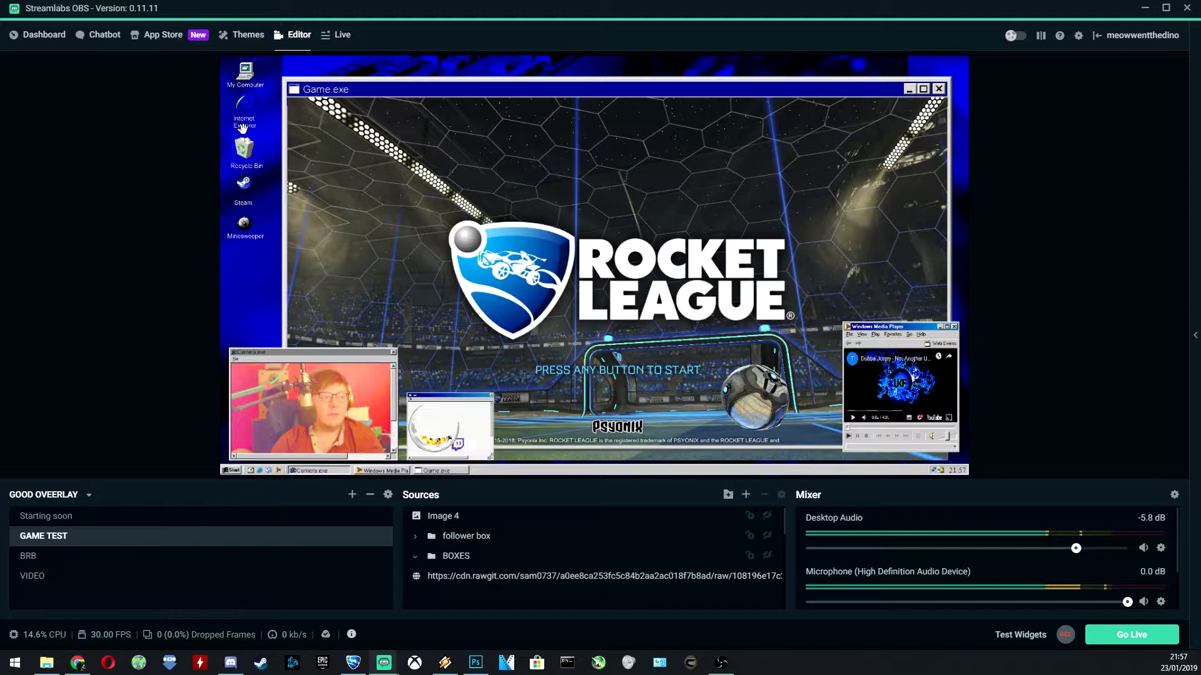
pyautogui.click(245, 164)
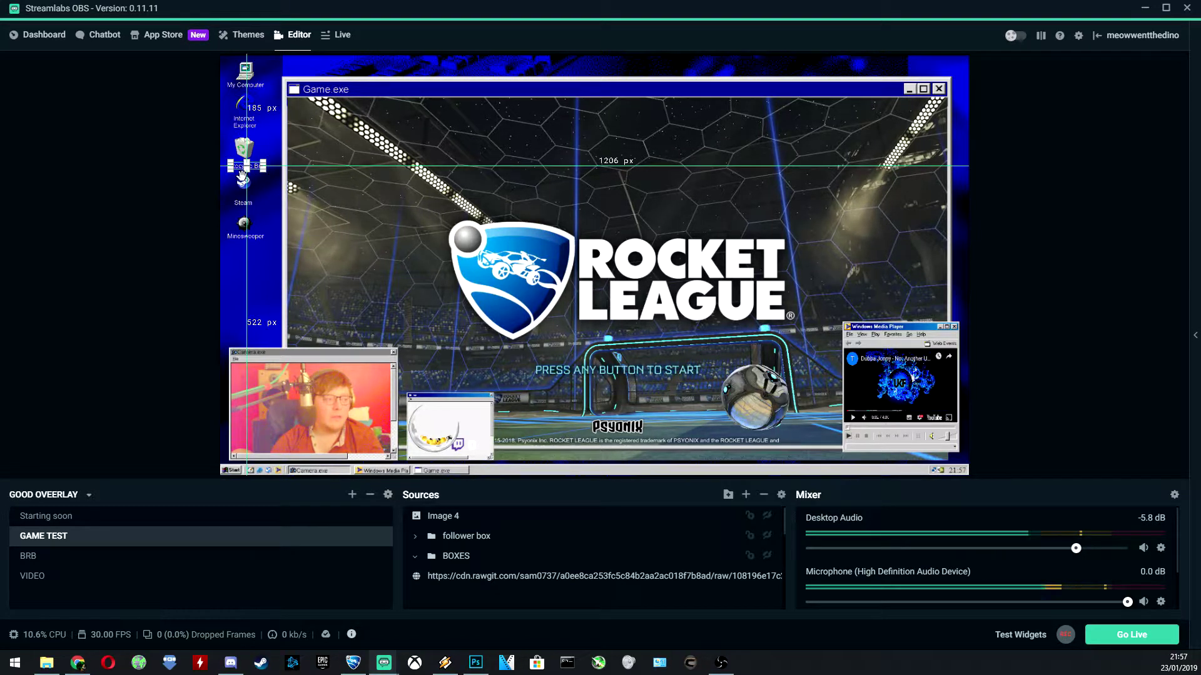
pyautogui.click(219, 180)
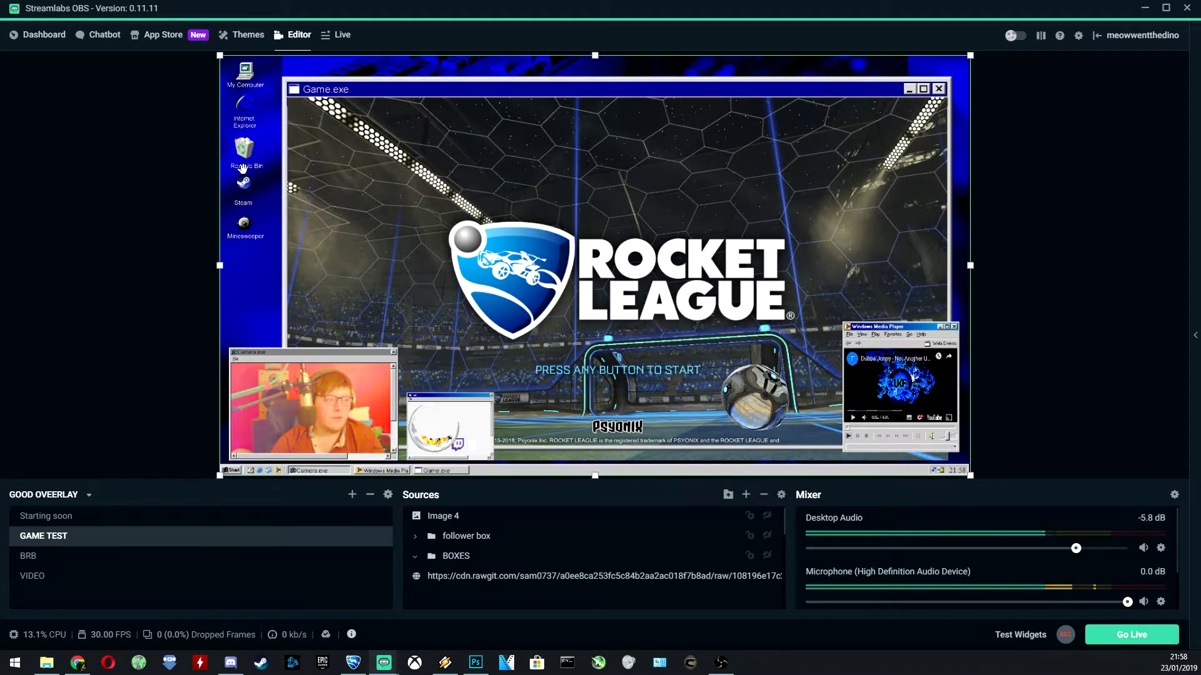
pyautogui.click(243, 166)
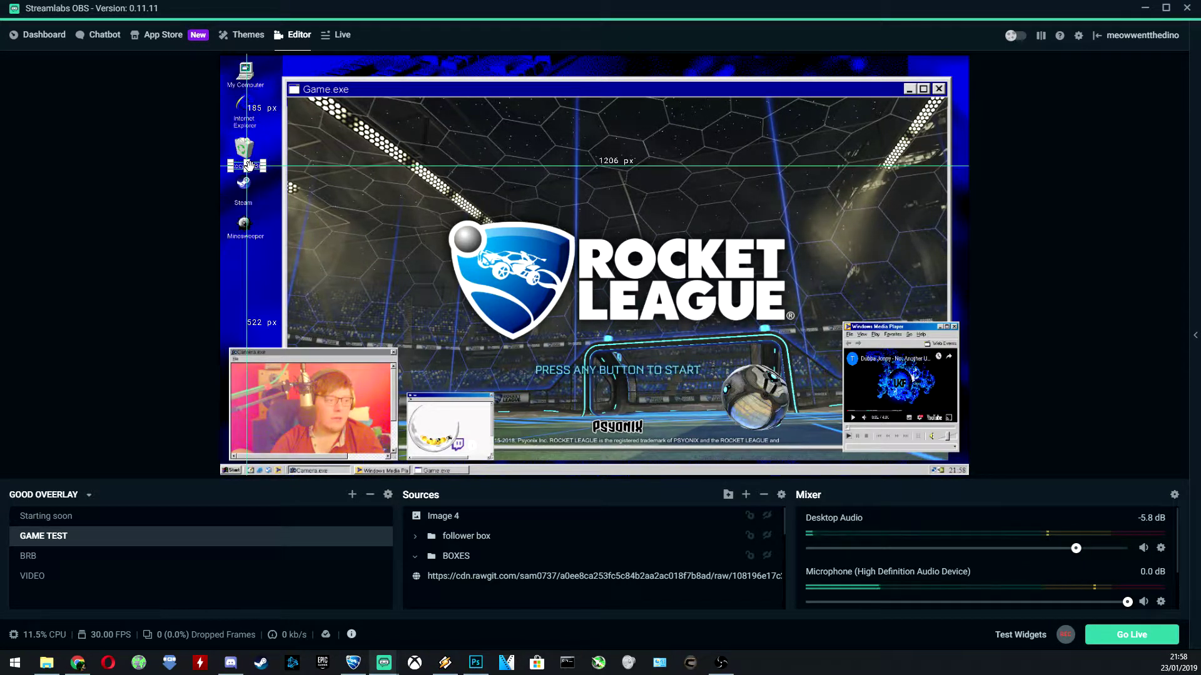
pyautogui.rightClick(249, 165)
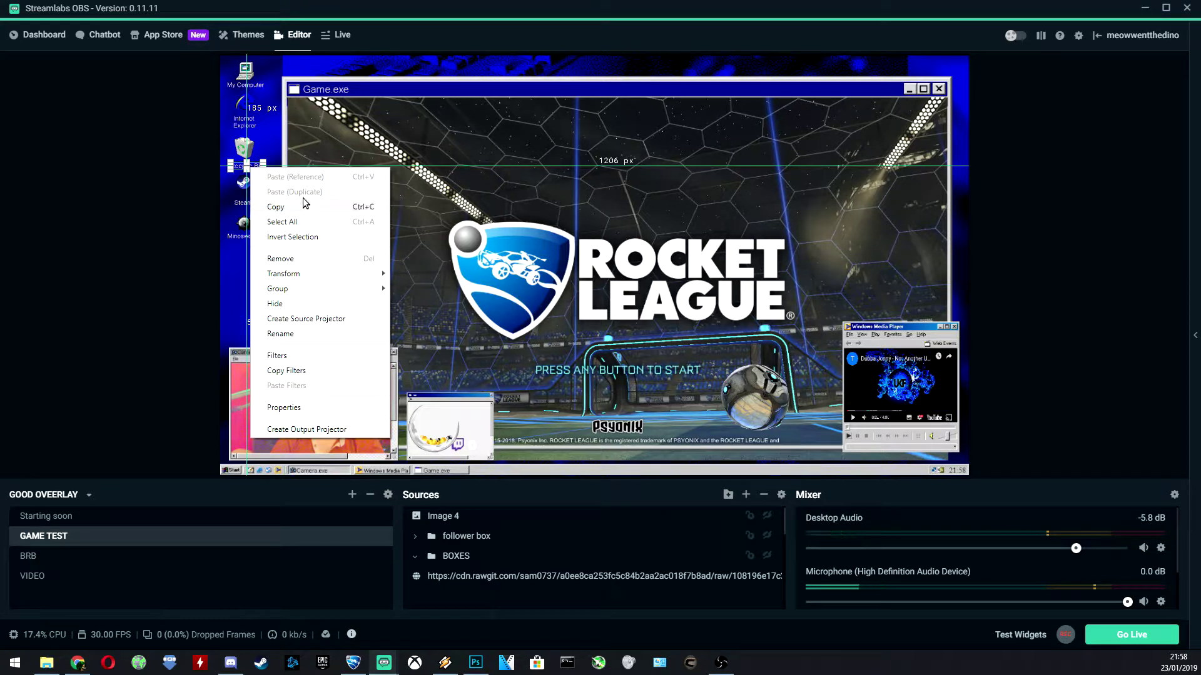
pyautogui.click(125, 251)
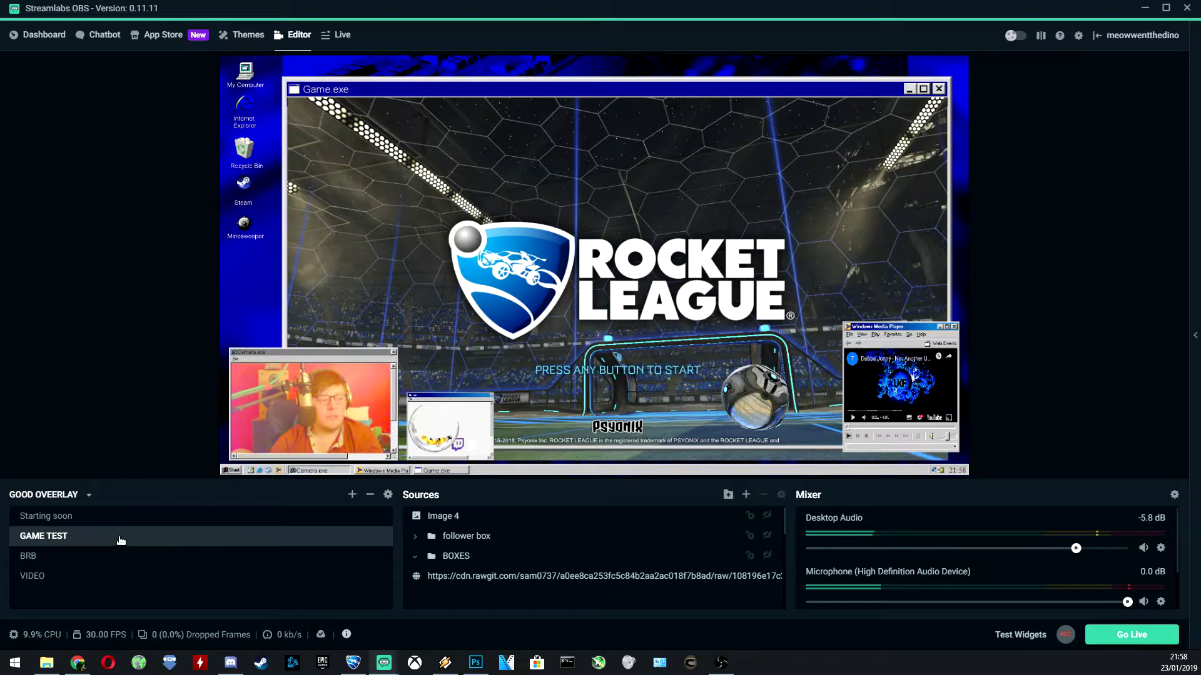
# - Activate the BRB scene and deselect the Tipsy.exe source on the canvas
pyautogui.click(132, 553)
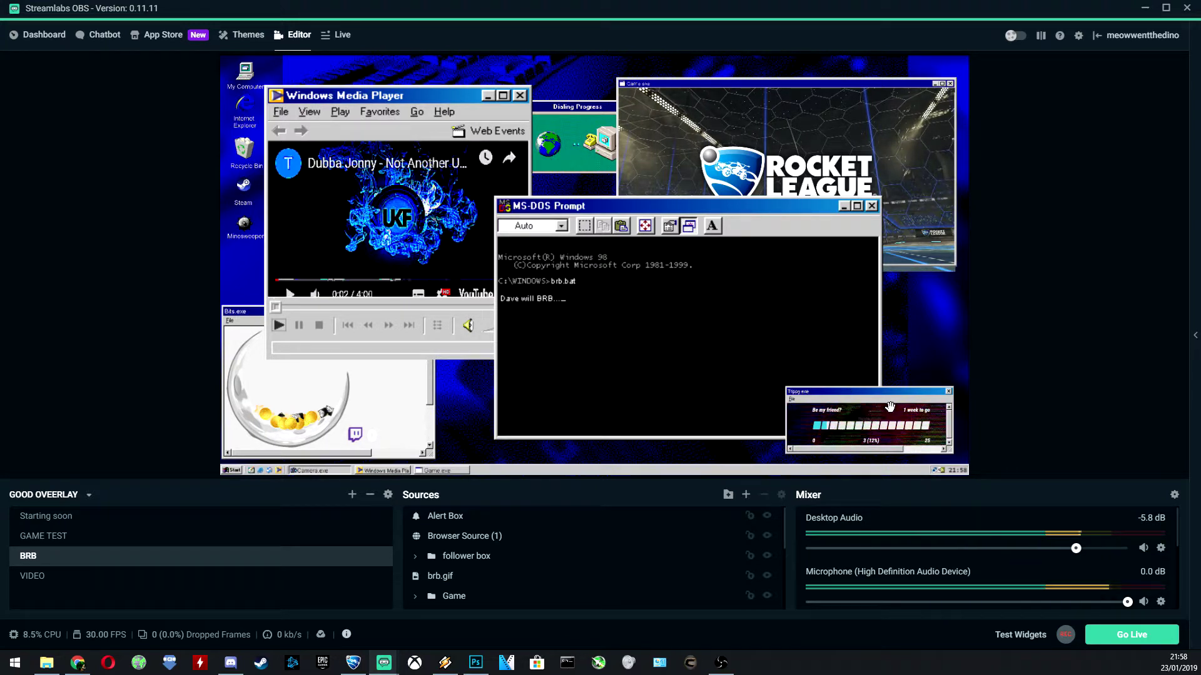
pyautogui.click(804, 400)
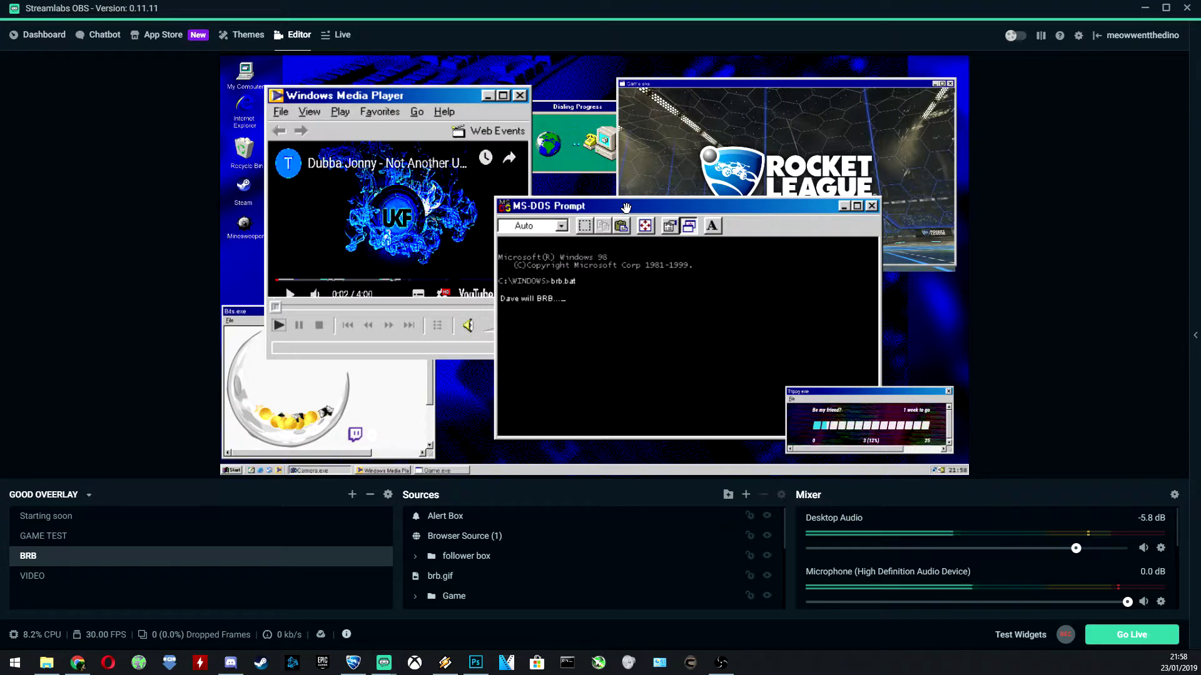
pyautogui.hotkey('alt', 'Tab')
pyautogui.click(696, 487)
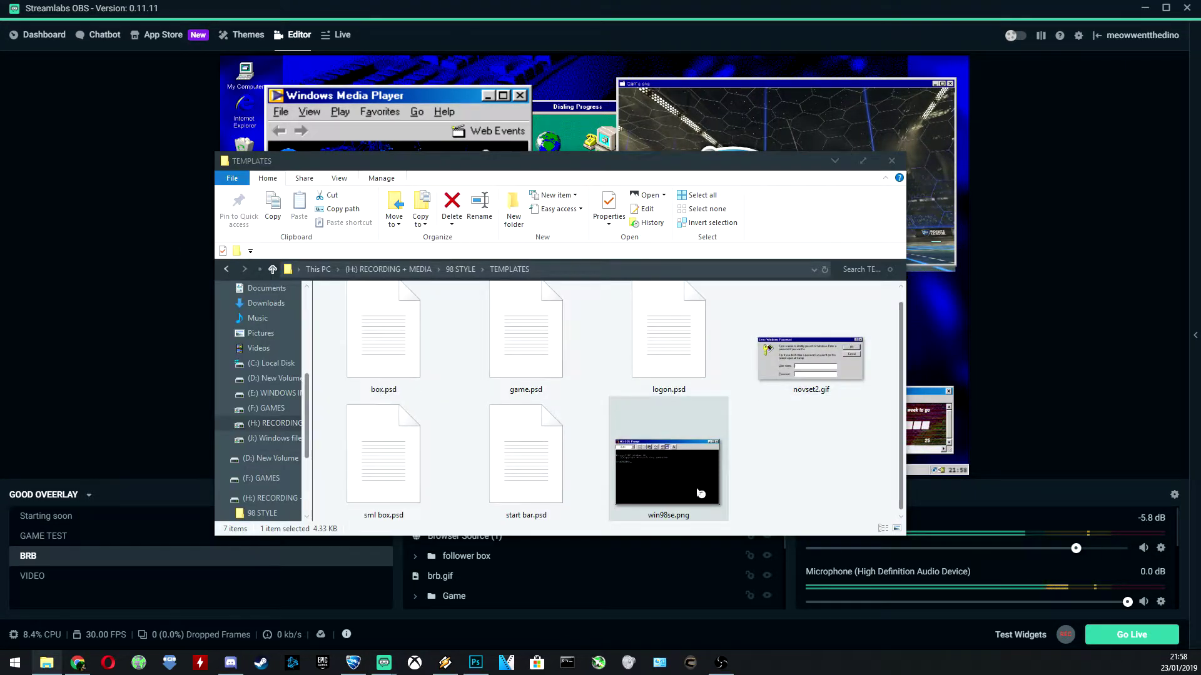
pyautogui.doubleClick(700, 493)
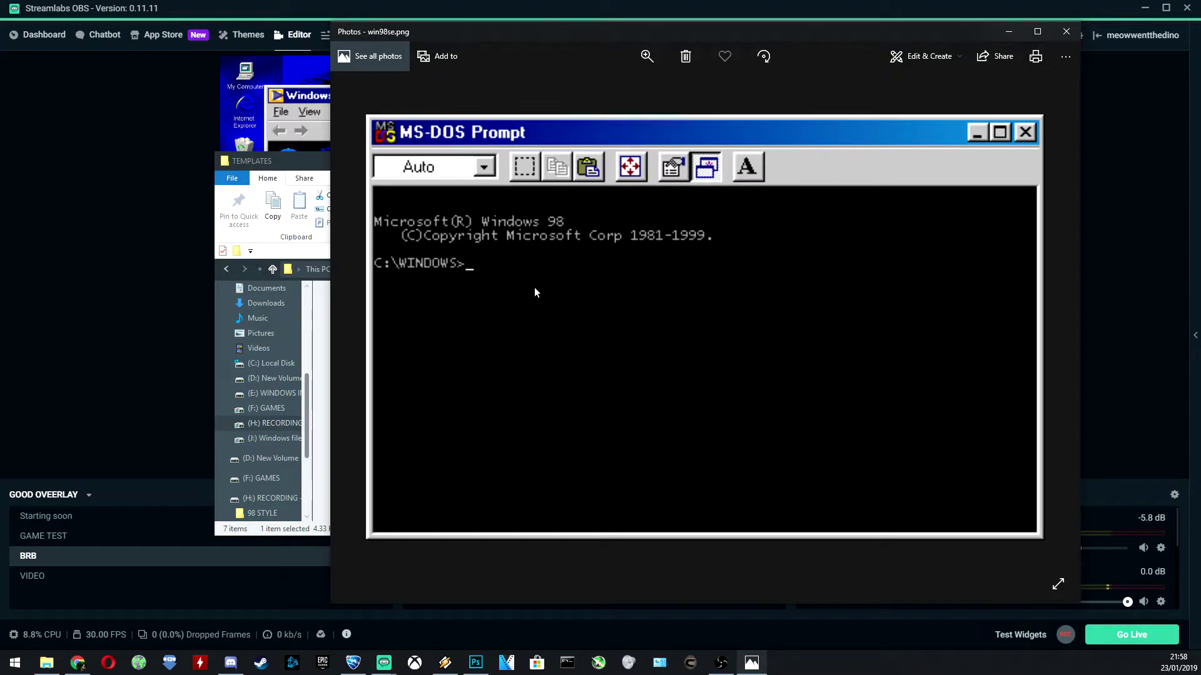
pyautogui.click(1067, 31)
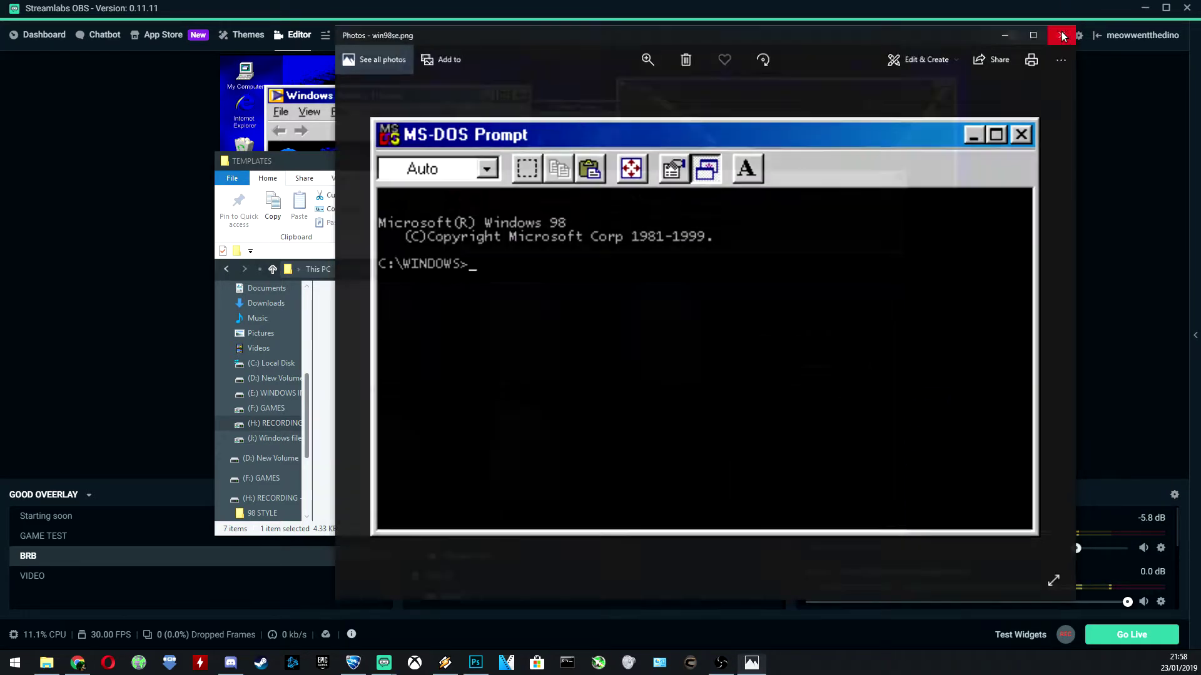
pyautogui.hotkey('alt', 'Up')
pyautogui.click(989, 268)
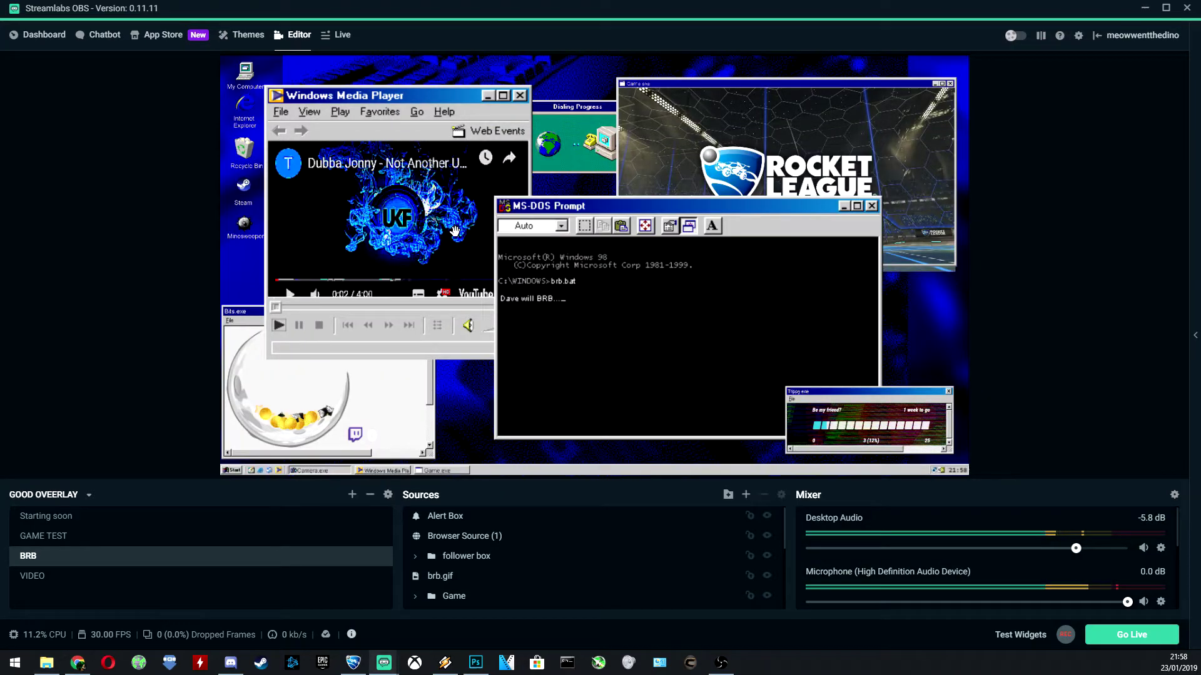
pyautogui.click(209, 574)
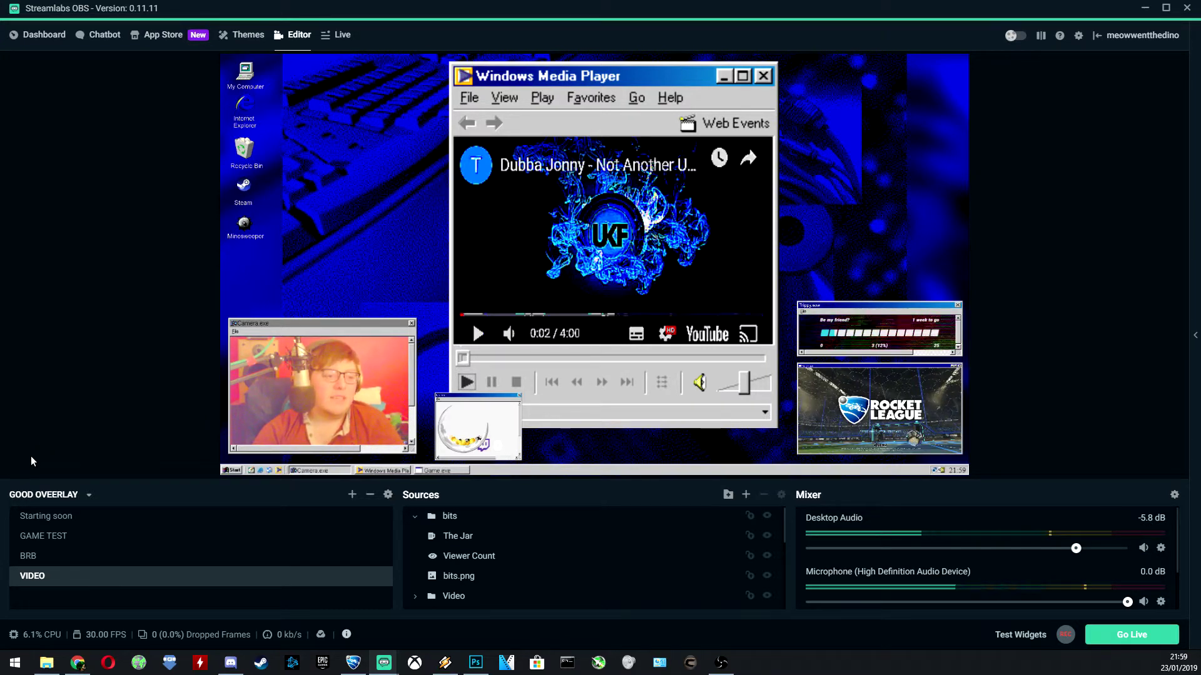
pyautogui.click(89, 561)
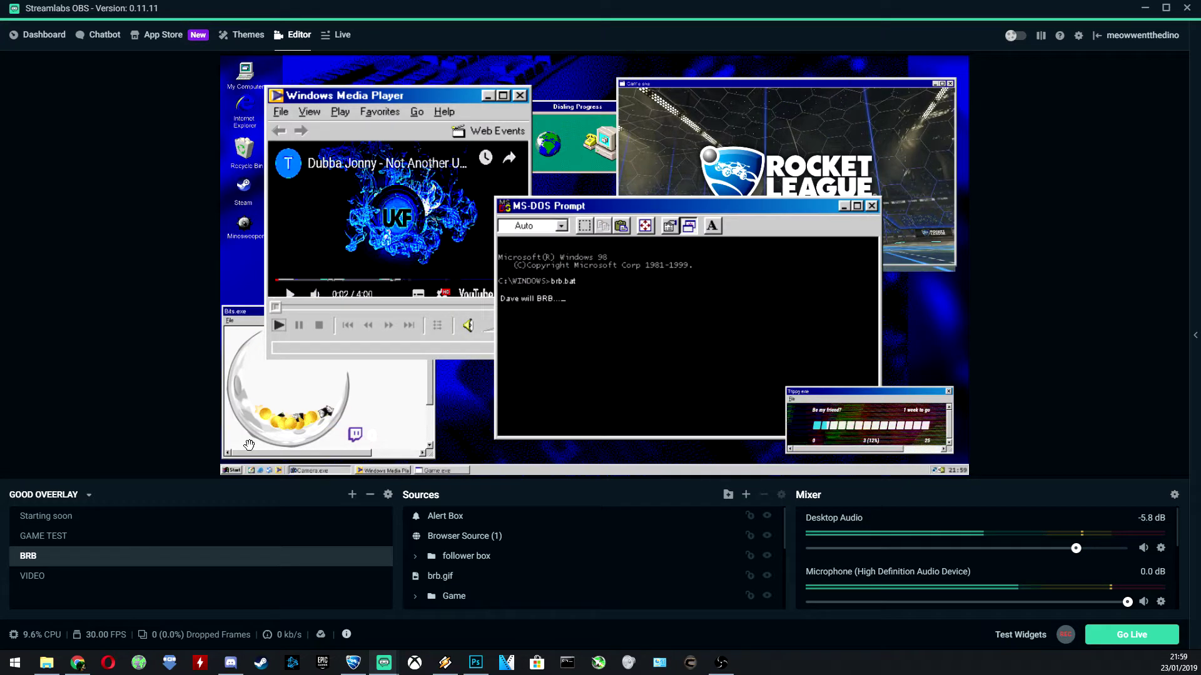
# - On GAME TEST, trigger test Host, Subscription, Donation and Bits alerts from Test Widgets
pyautogui.click(122, 538)
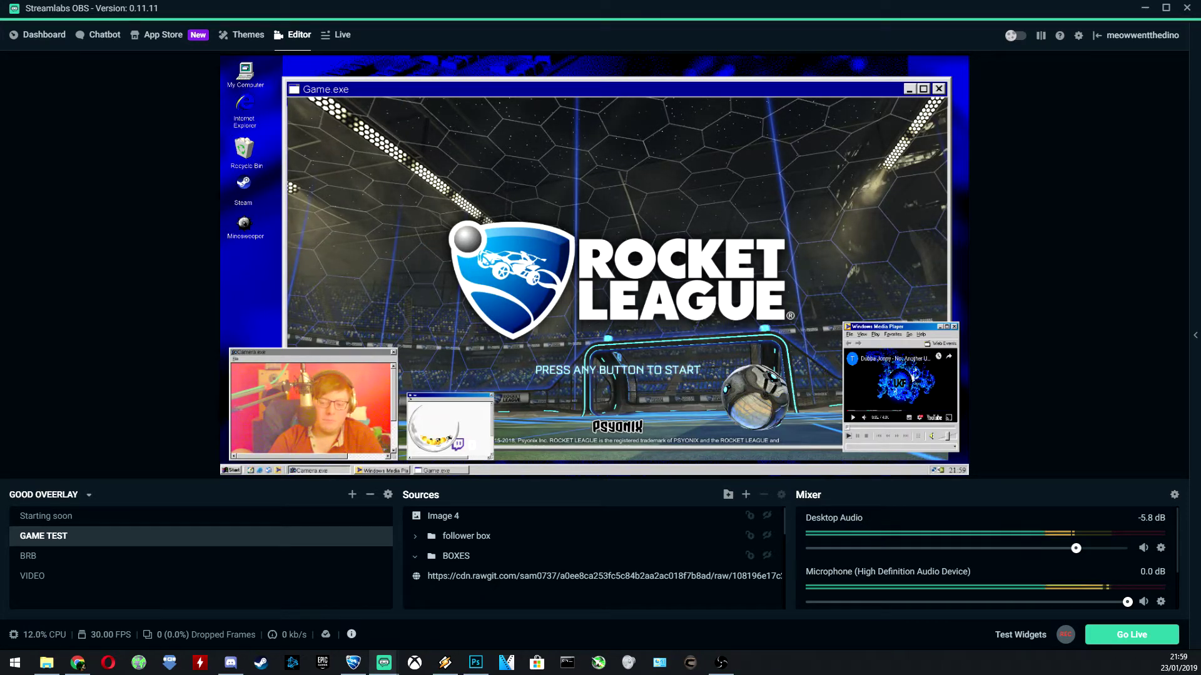
pyautogui.scroll(-5, 594, 557)
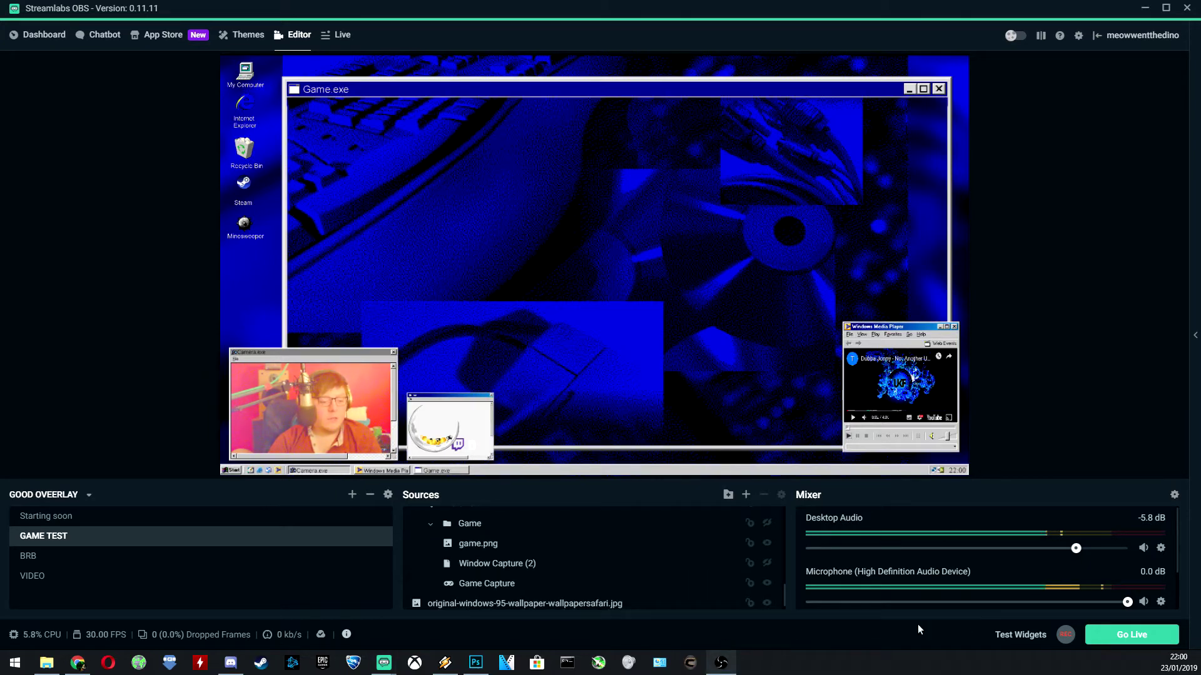
pyautogui.moveTo(1016, 635)
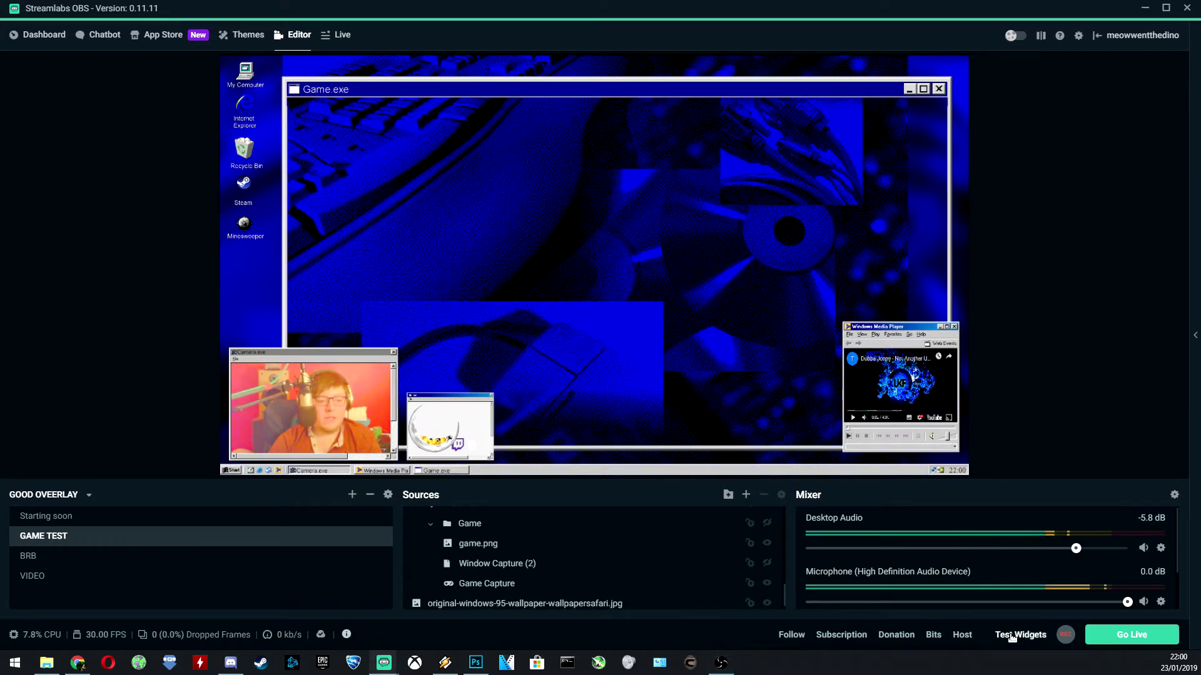
pyautogui.click(962, 635)
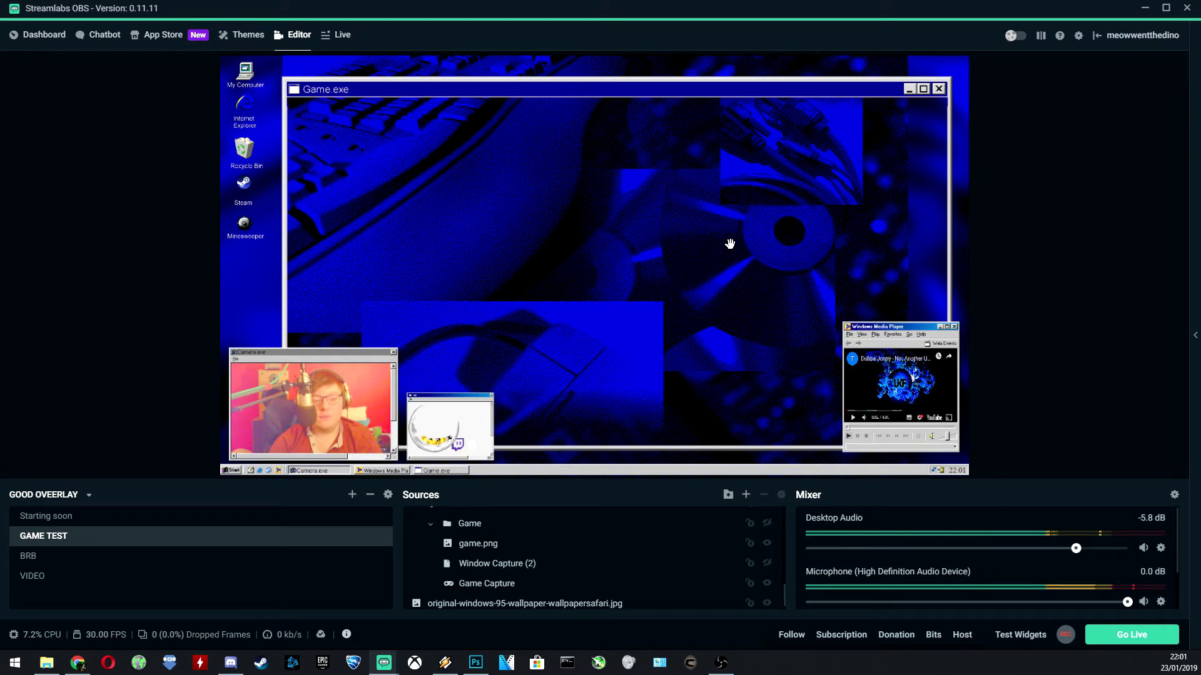
pyautogui.click(832, 636)
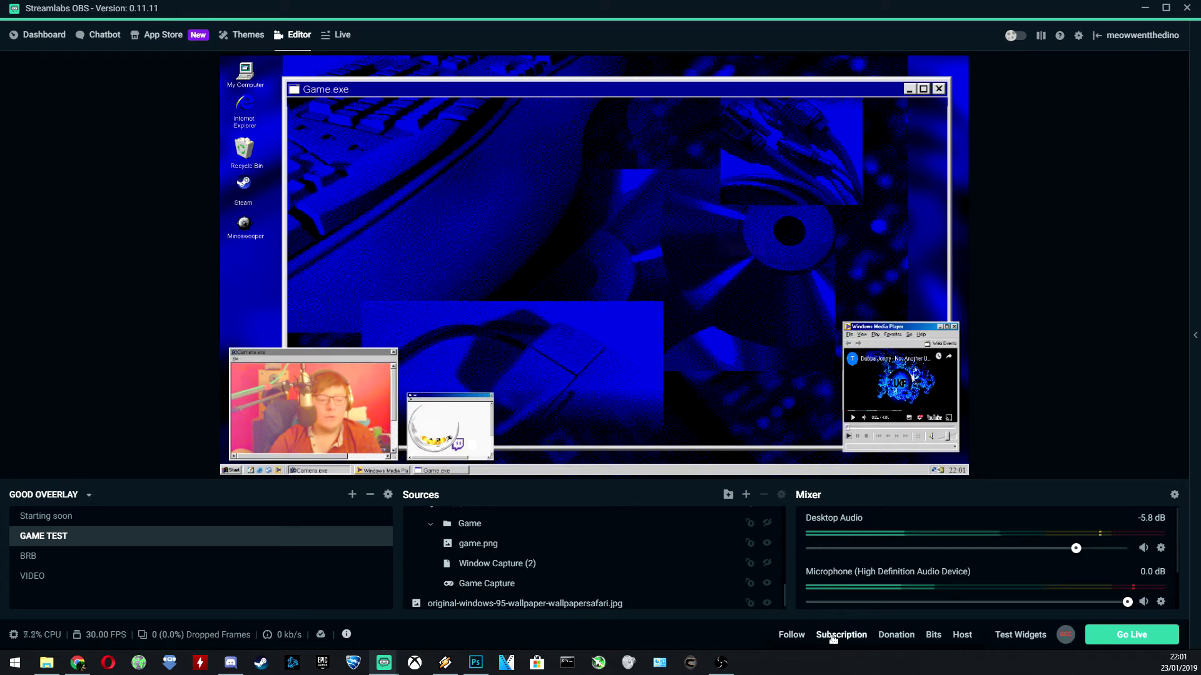
pyautogui.click(896, 635)
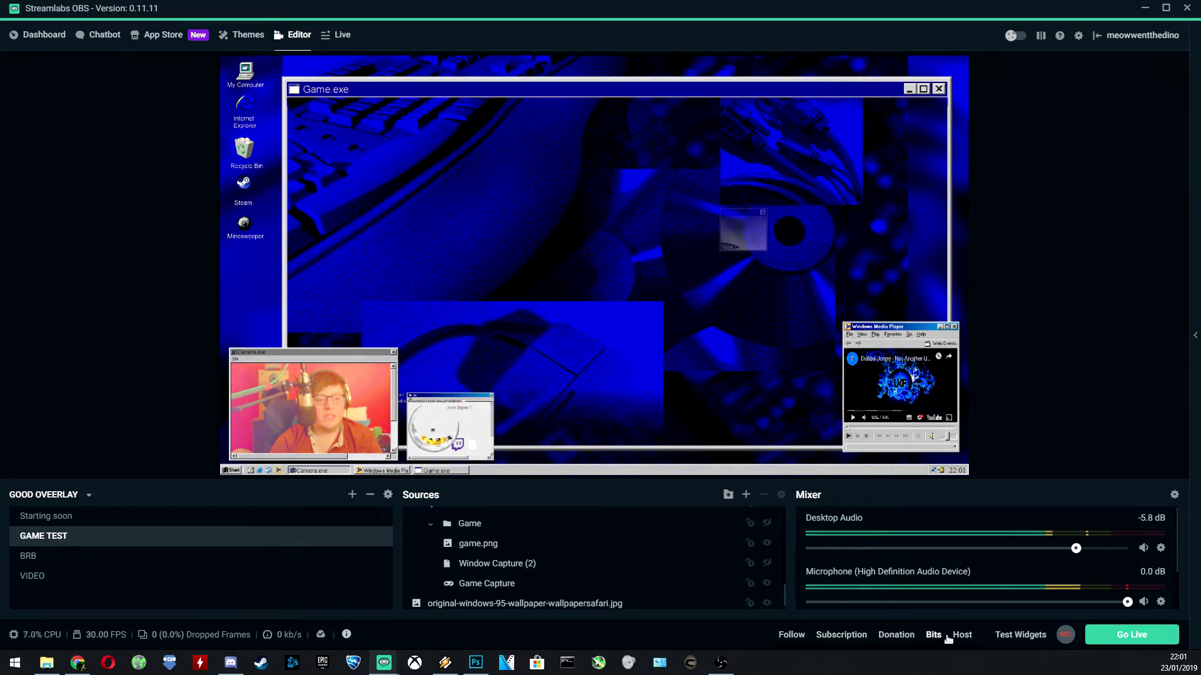
pyautogui.click(947, 637)
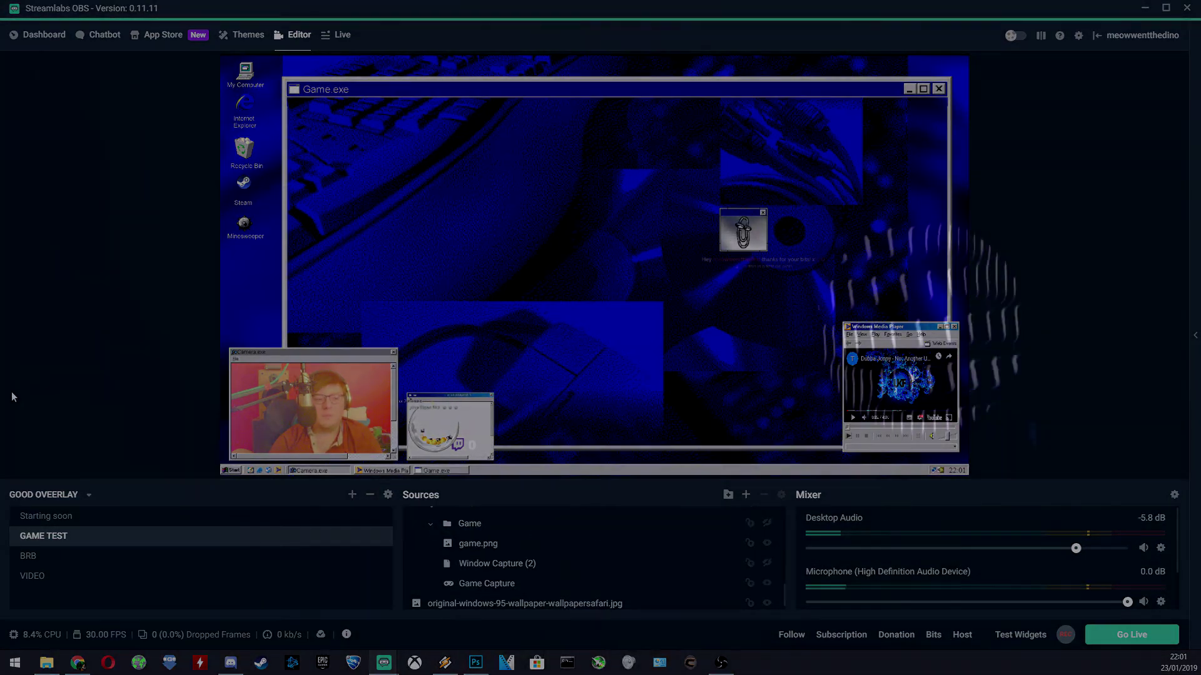